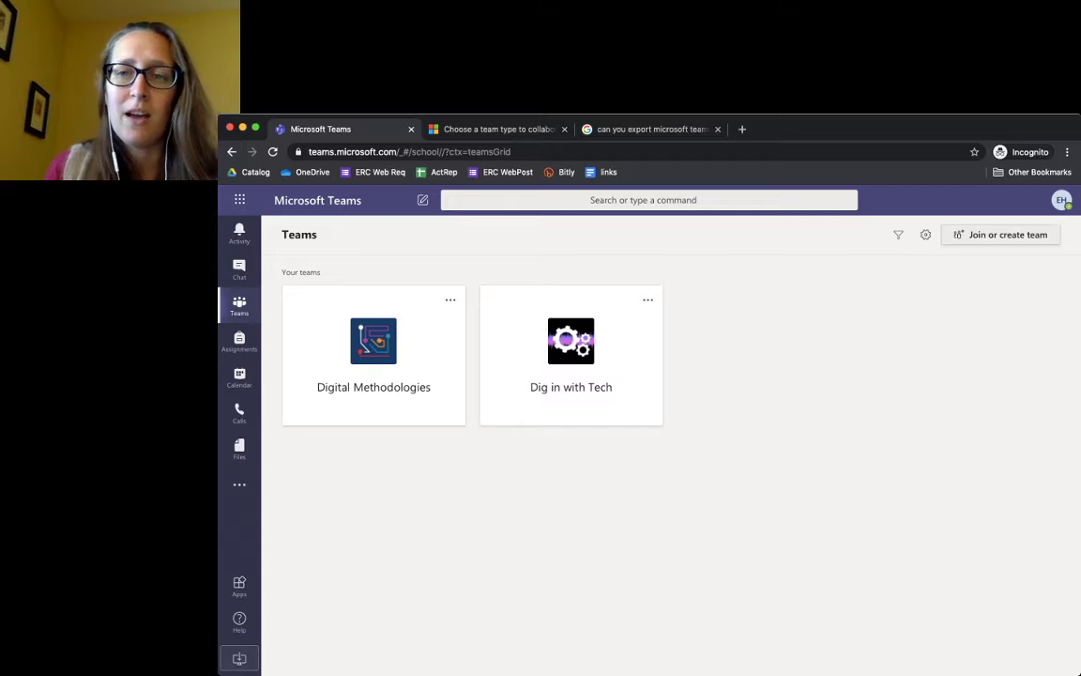
Go to Join or create a team and choose Create team to see the team types
{"action": "left_click", "coordinate": [1001, 234]}
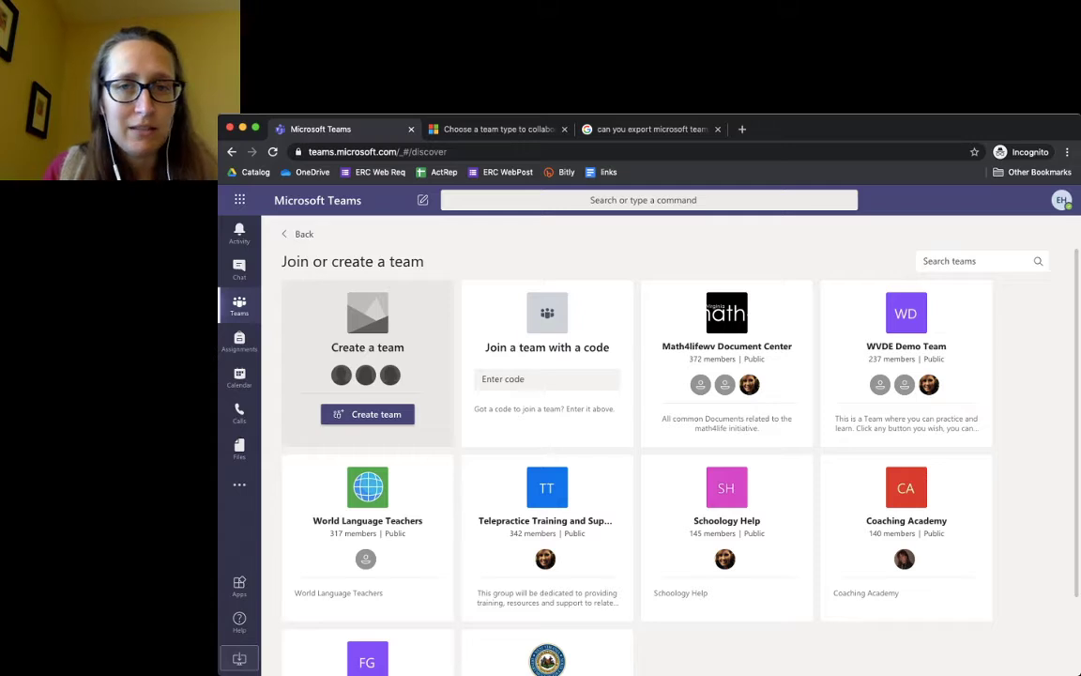
{"action": "left_click", "coordinate": [367, 414]}
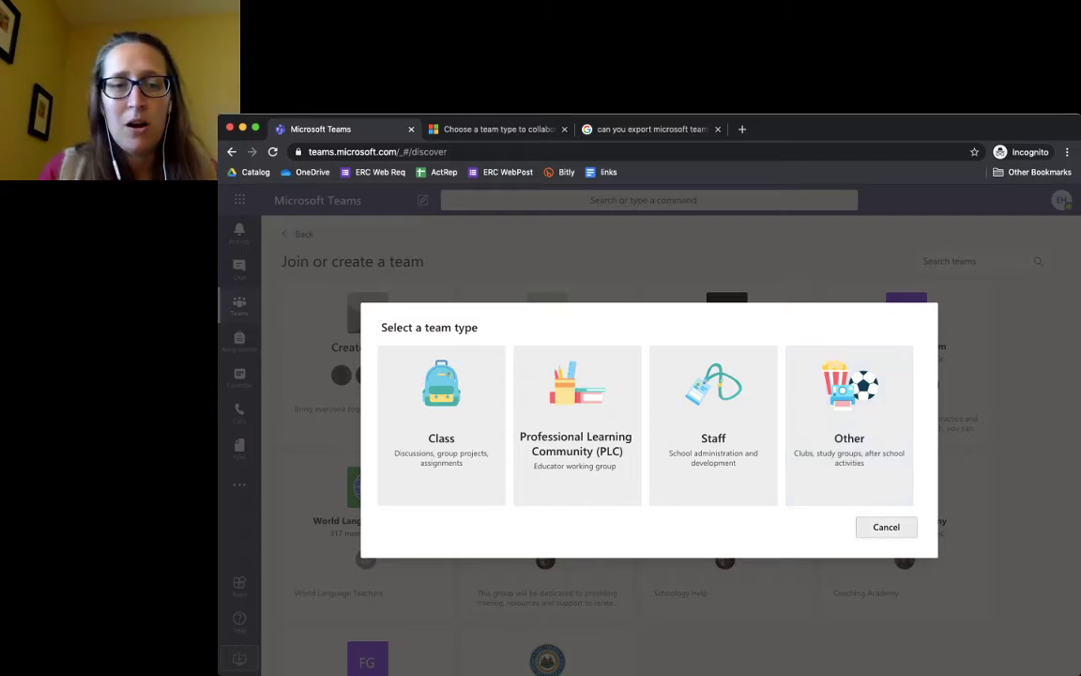
Create a Class team named 'Demo Class' with the description 'Trying things out!'
{"action": "left_click", "coordinate": [886, 527]}
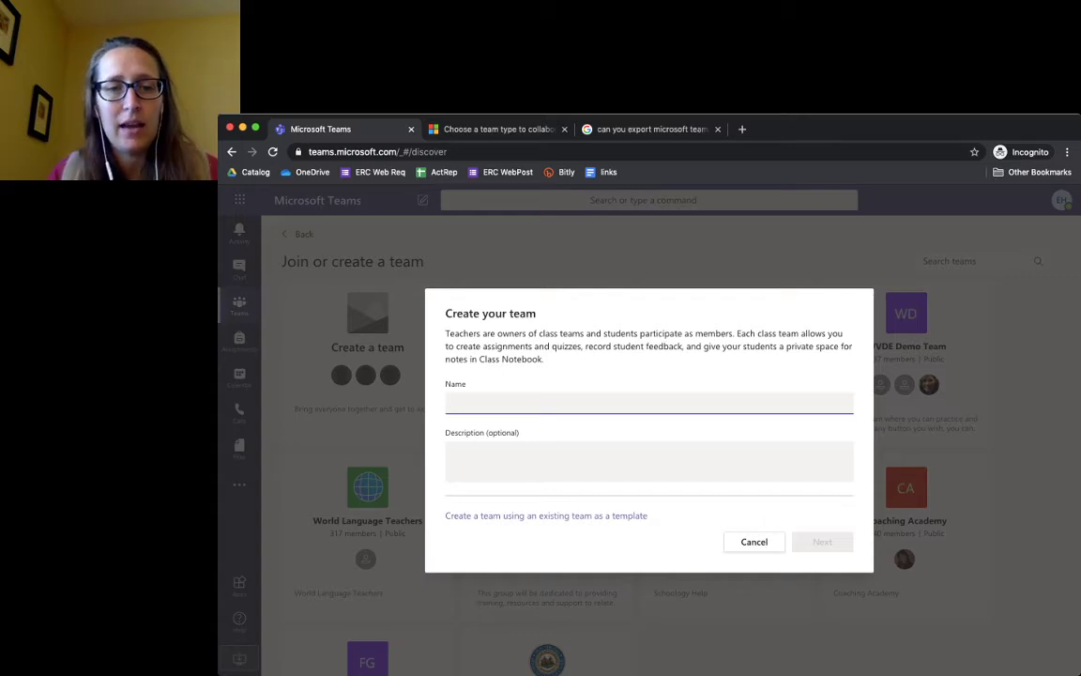
{"action": "type", "text": "Den"}
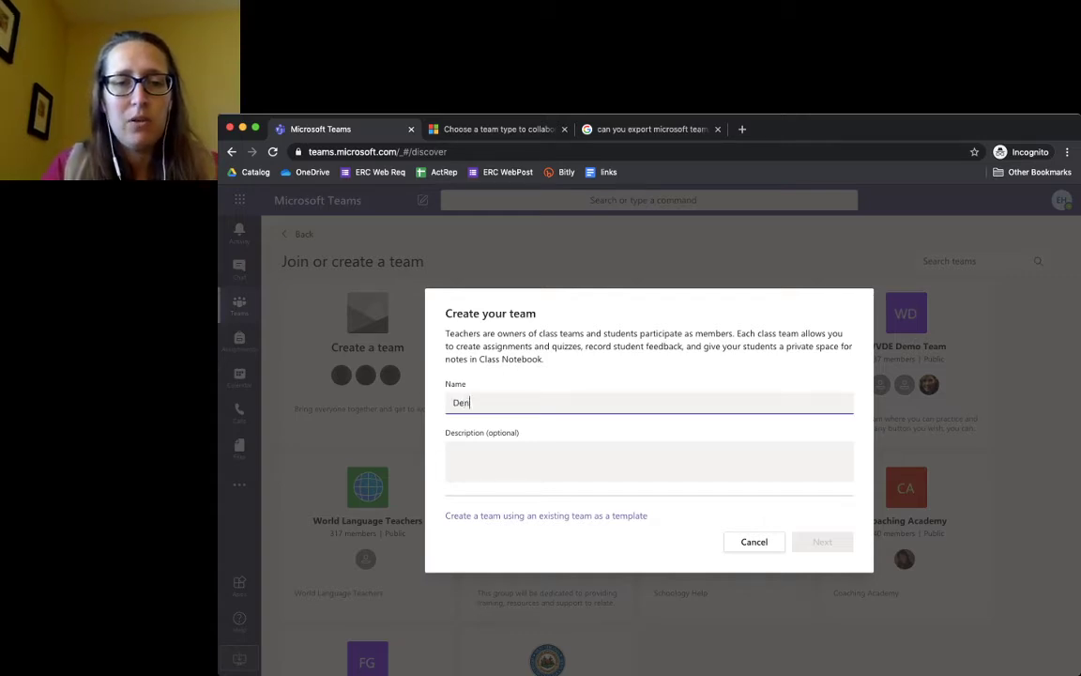
{"action": "type", "text": "o Class"}
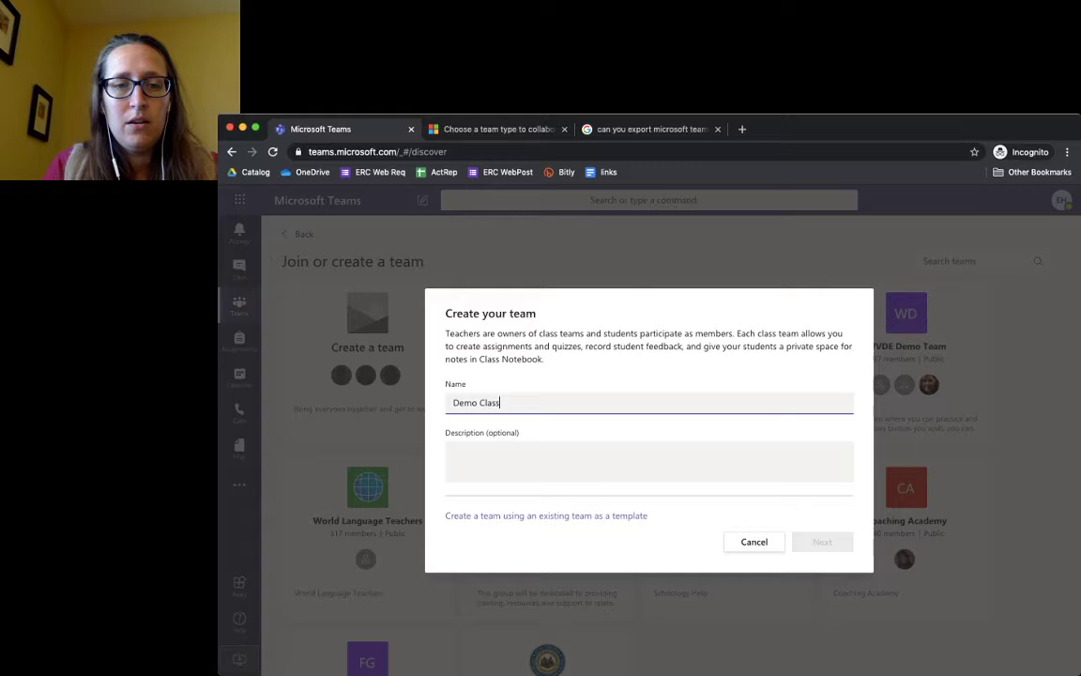
{"action": "key", "text": "Tab"}
{"action": "type", "text": "Trying things out"}
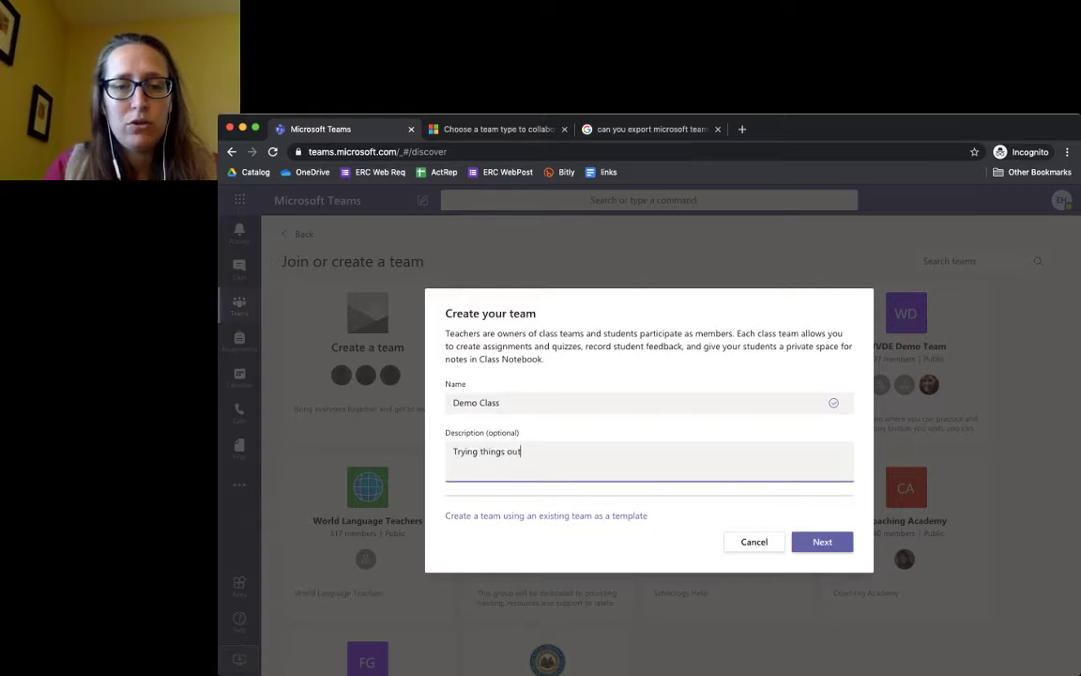
{"action": "type", "text": "!"}
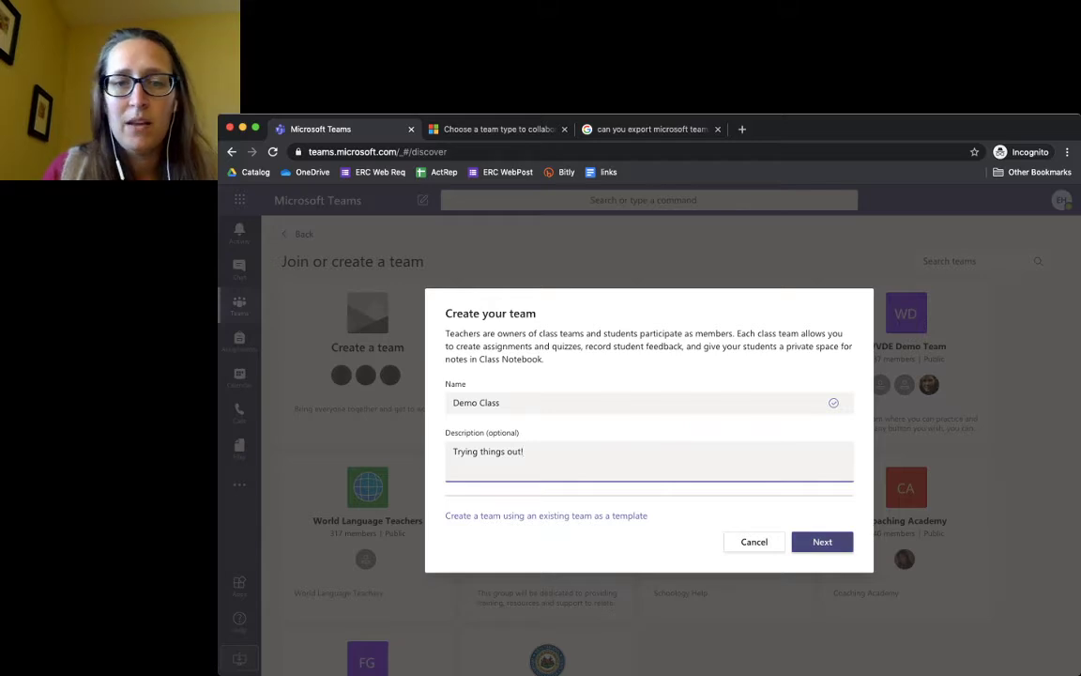
{"action": "key", "text": "Return"}
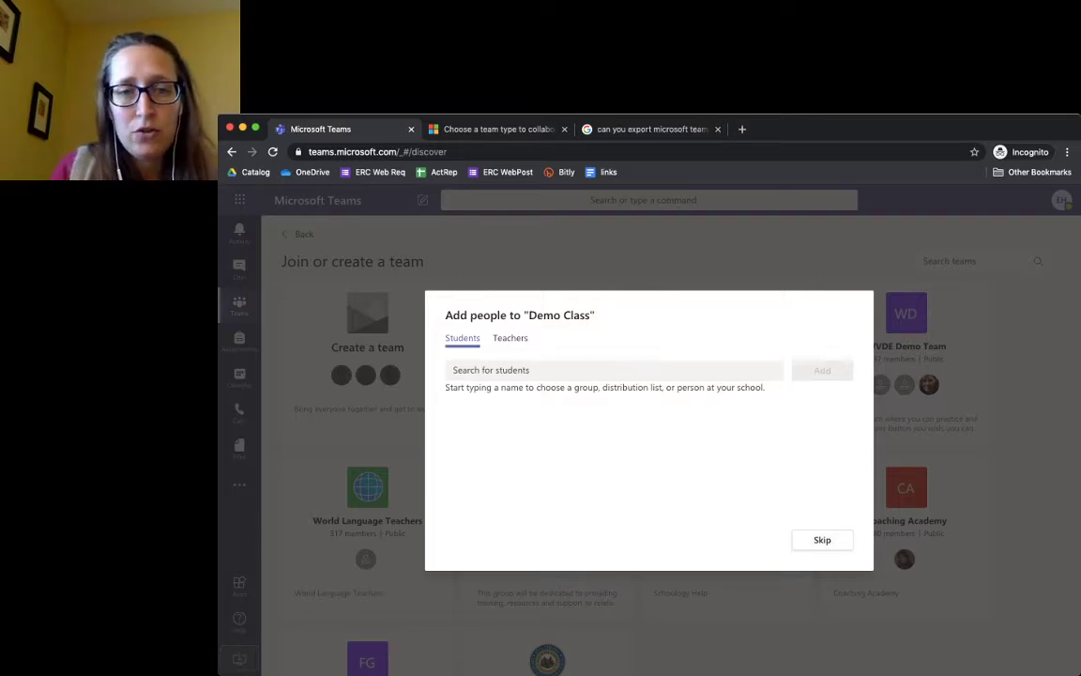
{"action": "left_click", "coordinate": [509, 338]}
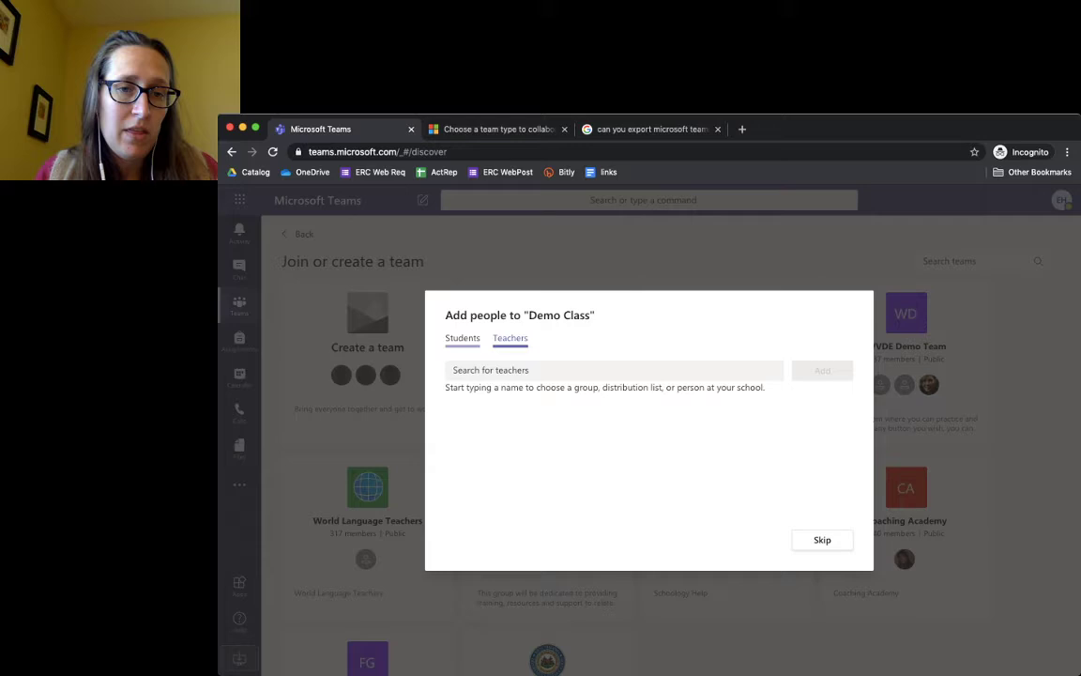
{"action": "left_click", "coordinate": [461, 338]}
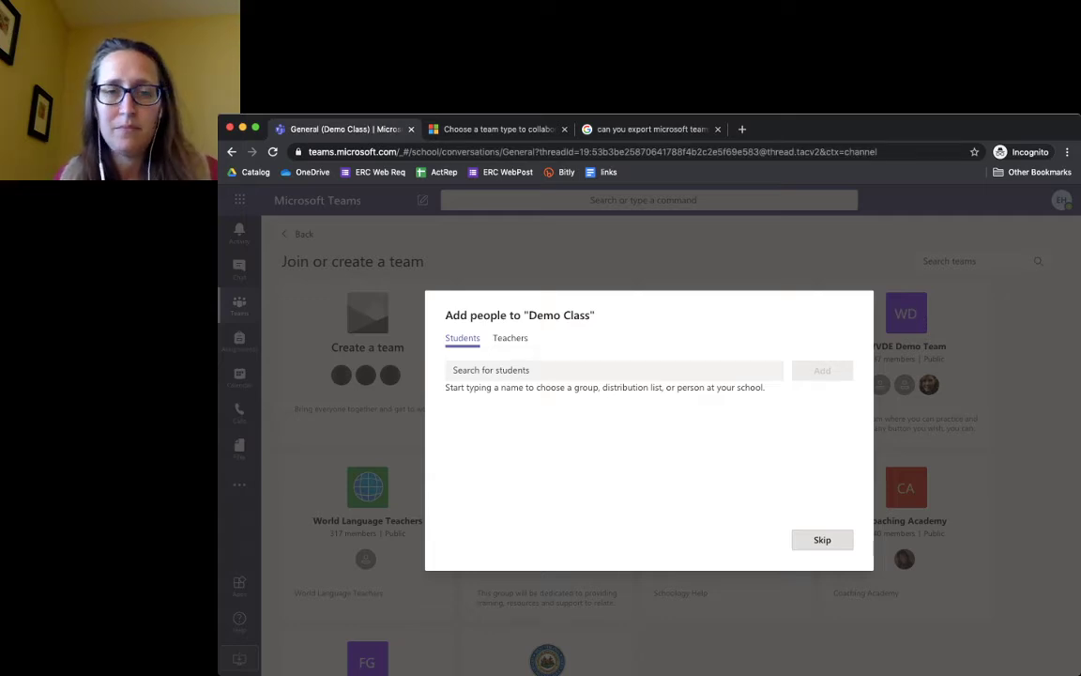
Skip adding students and teachers to Demo Class
{"action": "left_click", "coordinate": [822, 539]}
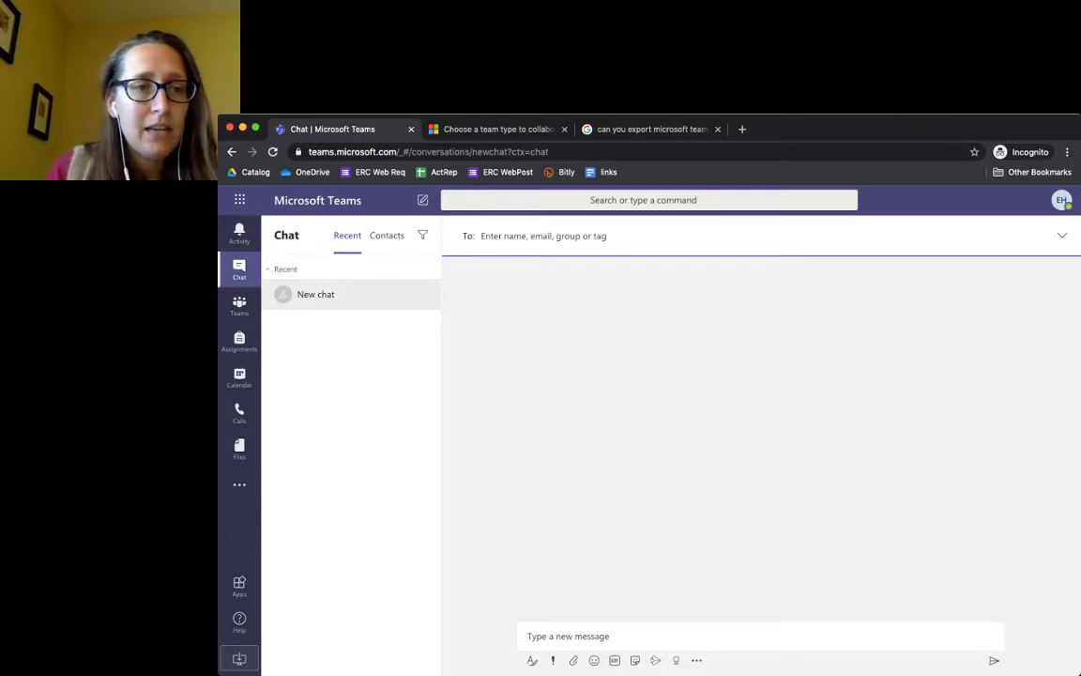
Check Activity and Chat, open Demo Class's General channel, then go back to All teams
{"action": "left_click", "coordinate": [240, 232]}
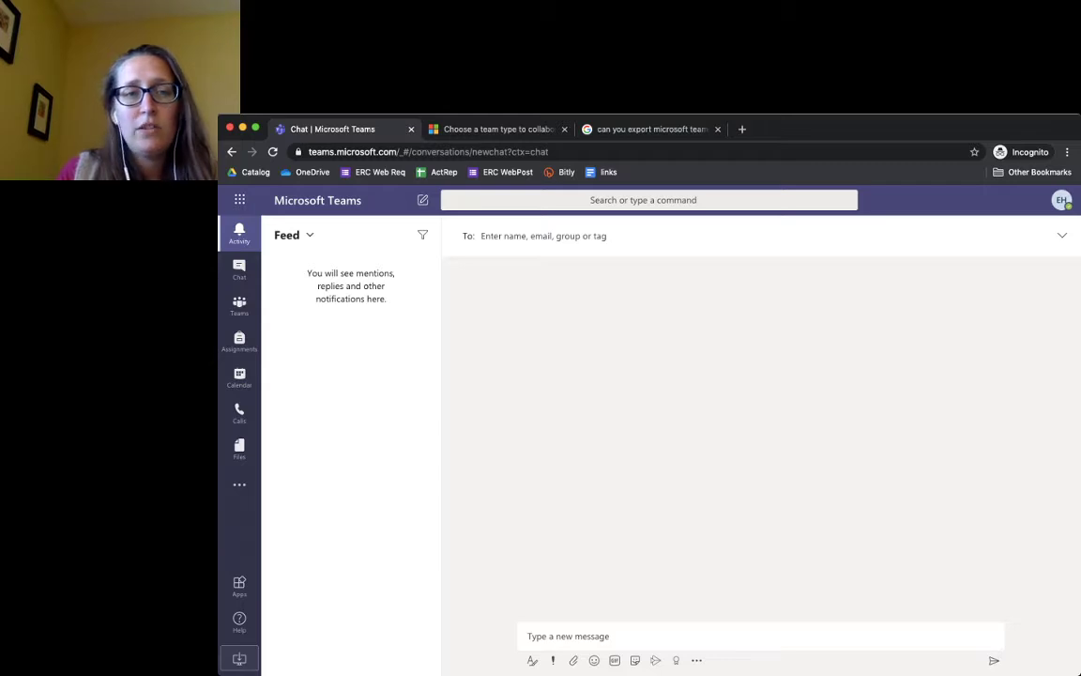
{"action": "left_click", "coordinate": [239, 269]}
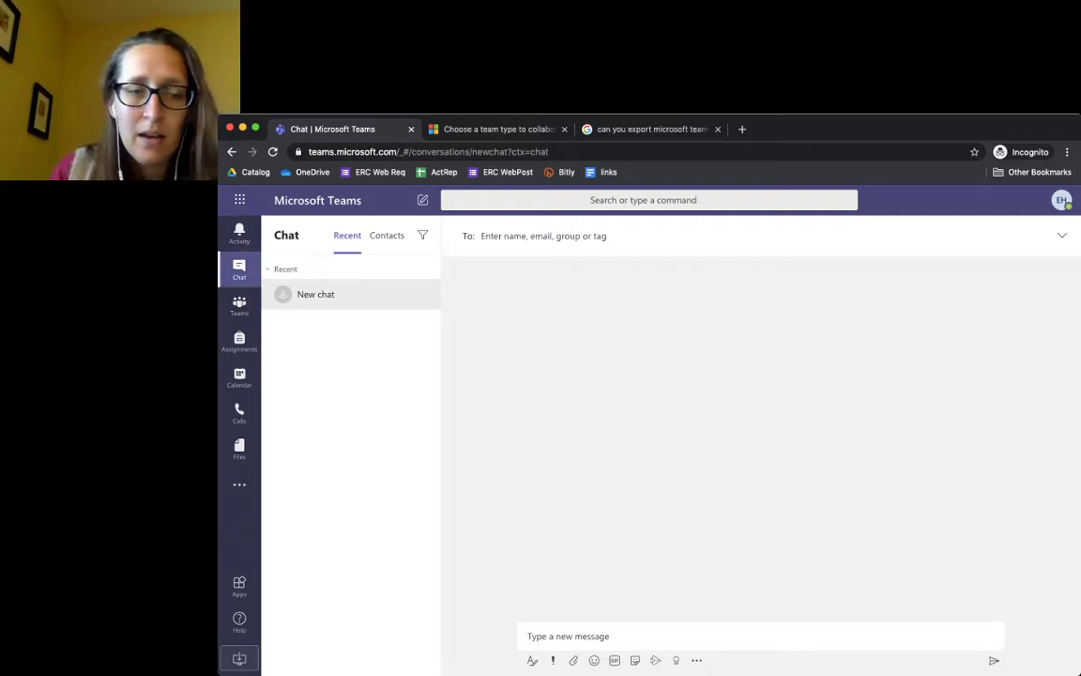
{"action": "left_click", "coordinate": [239, 305]}
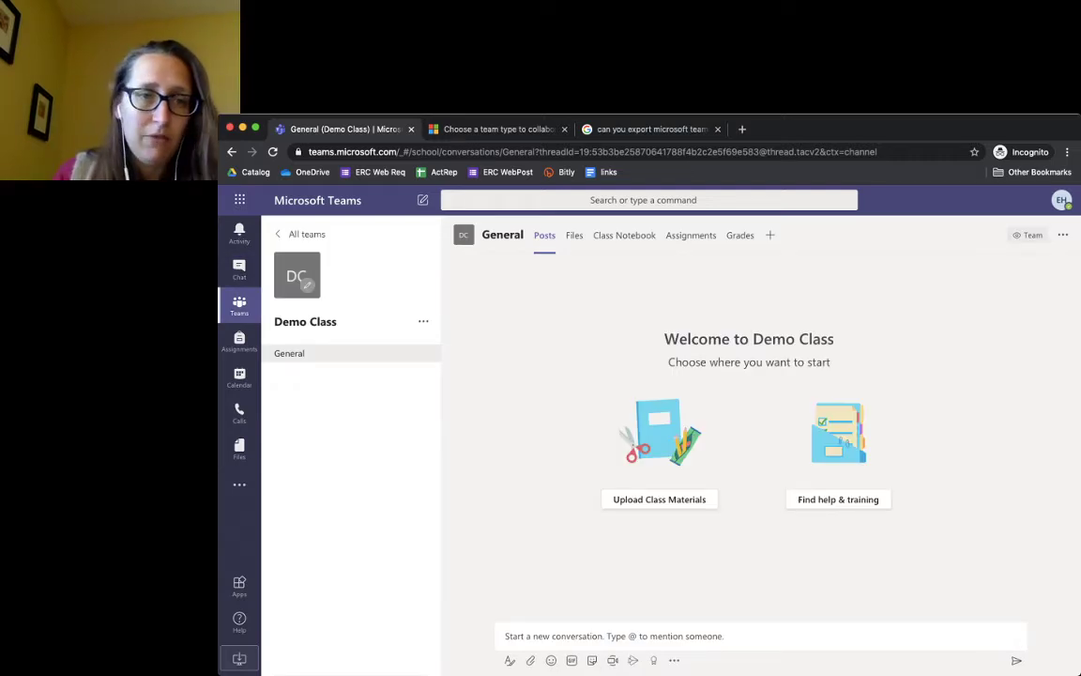
{"action": "left_click", "coordinate": [291, 233]}
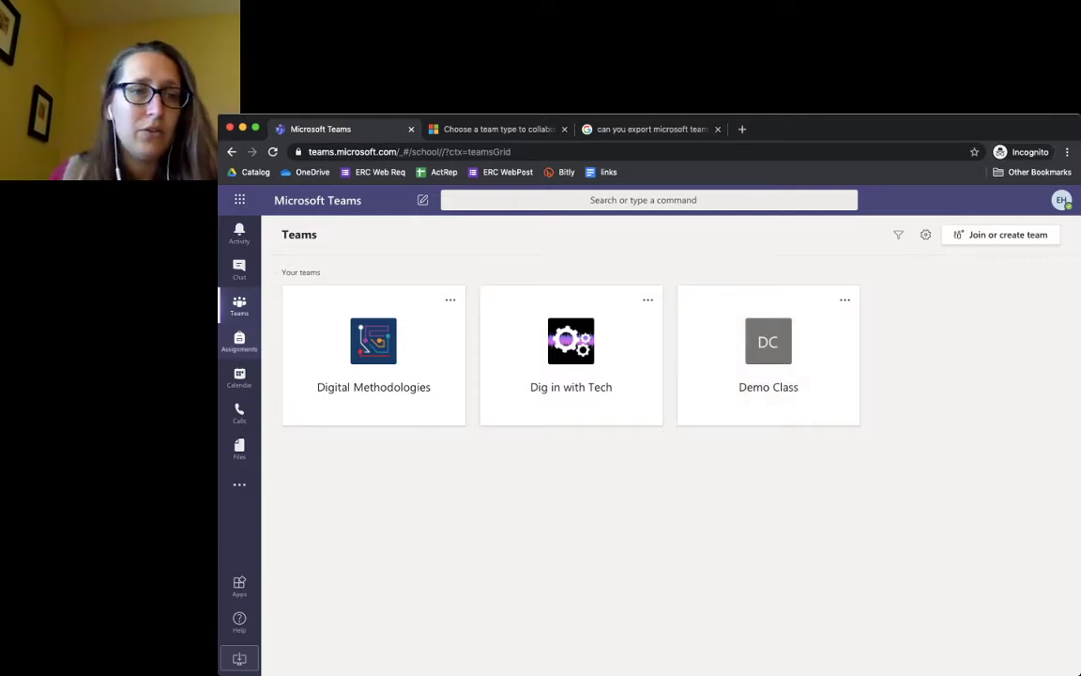
Open Assignments and choose the Dig in with Tech class
{"action": "left_click", "coordinate": [239, 341]}
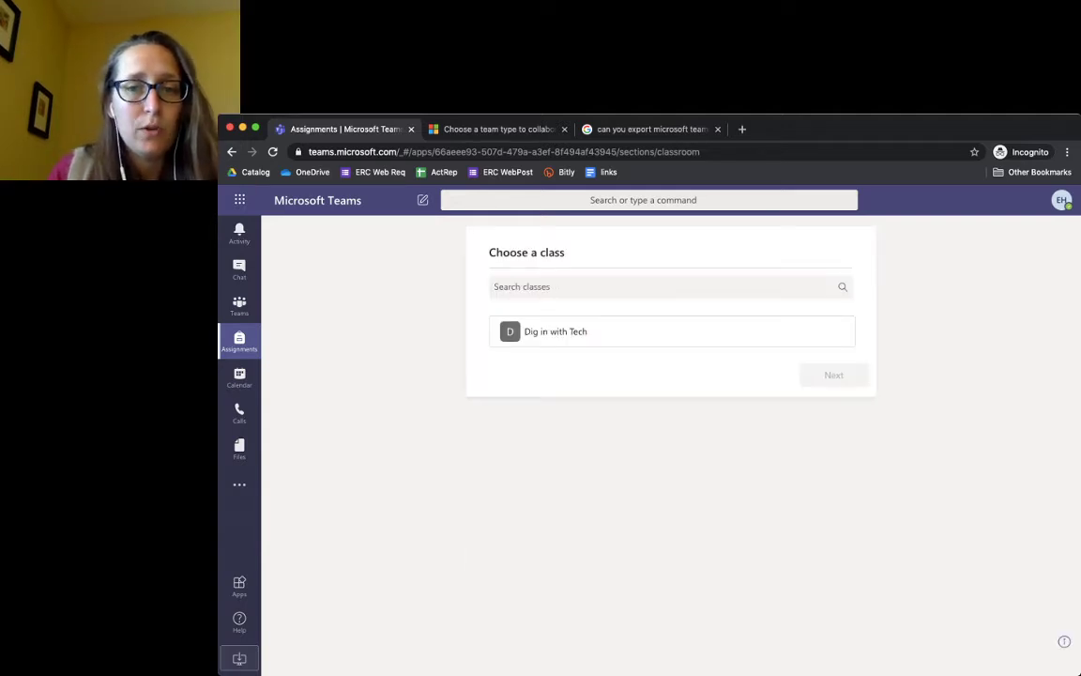
{"action": "left_click", "coordinate": [751, 336]}
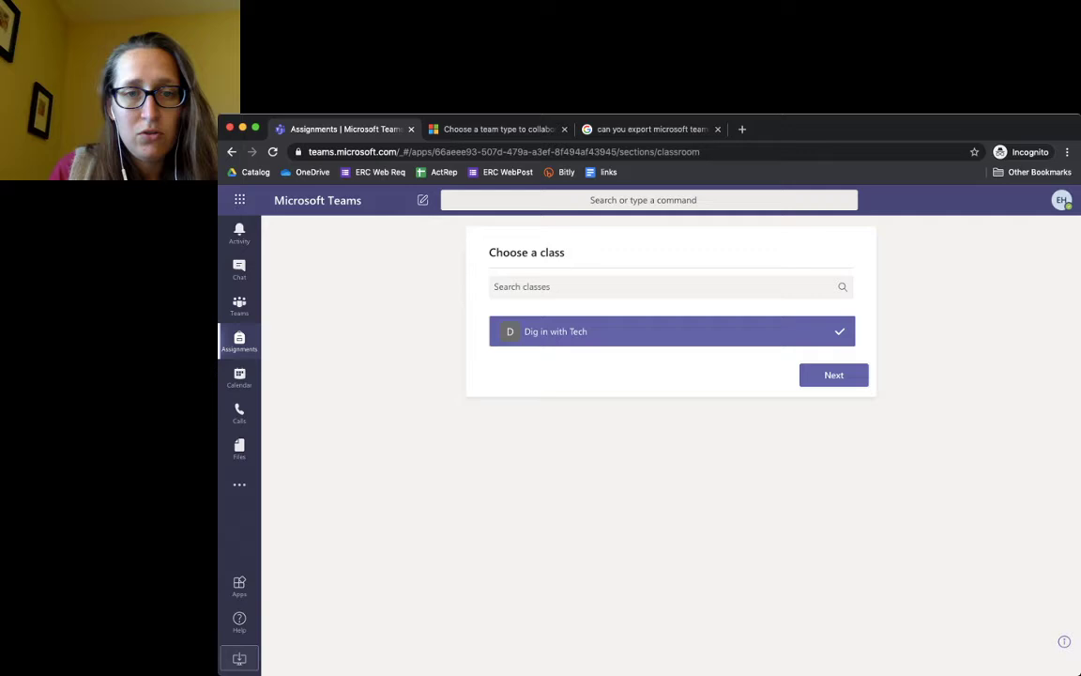
{"action": "left_click", "coordinate": [750, 336]}
{"action": "left_click", "coordinate": [751, 336]}
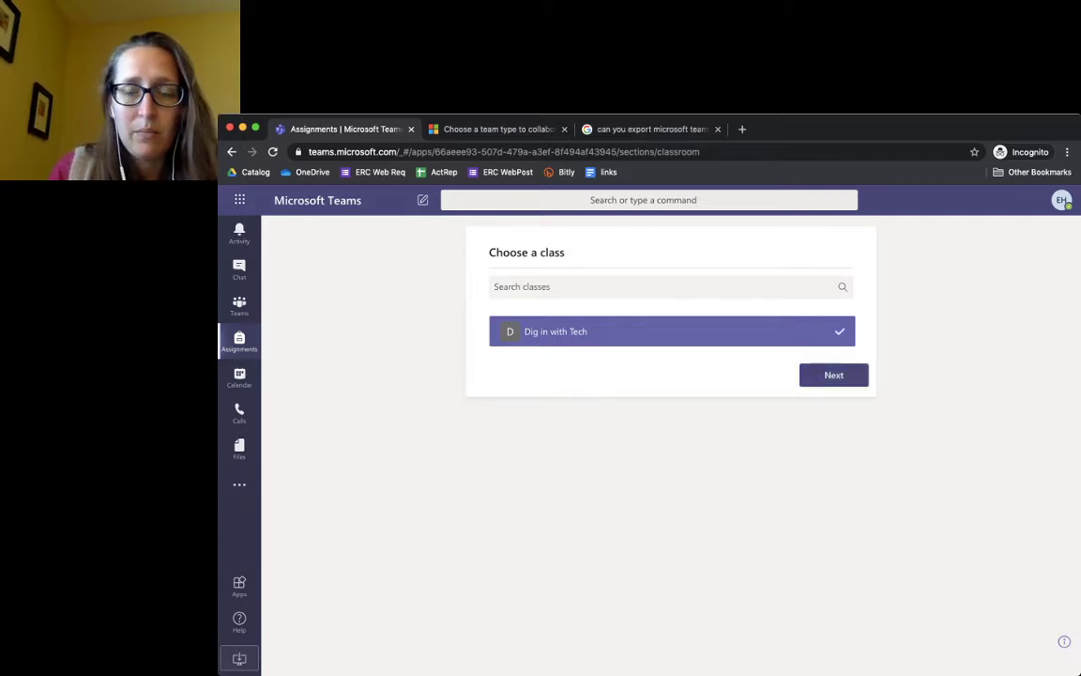
{"action": "left_click", "coordinate": [833, 374]}
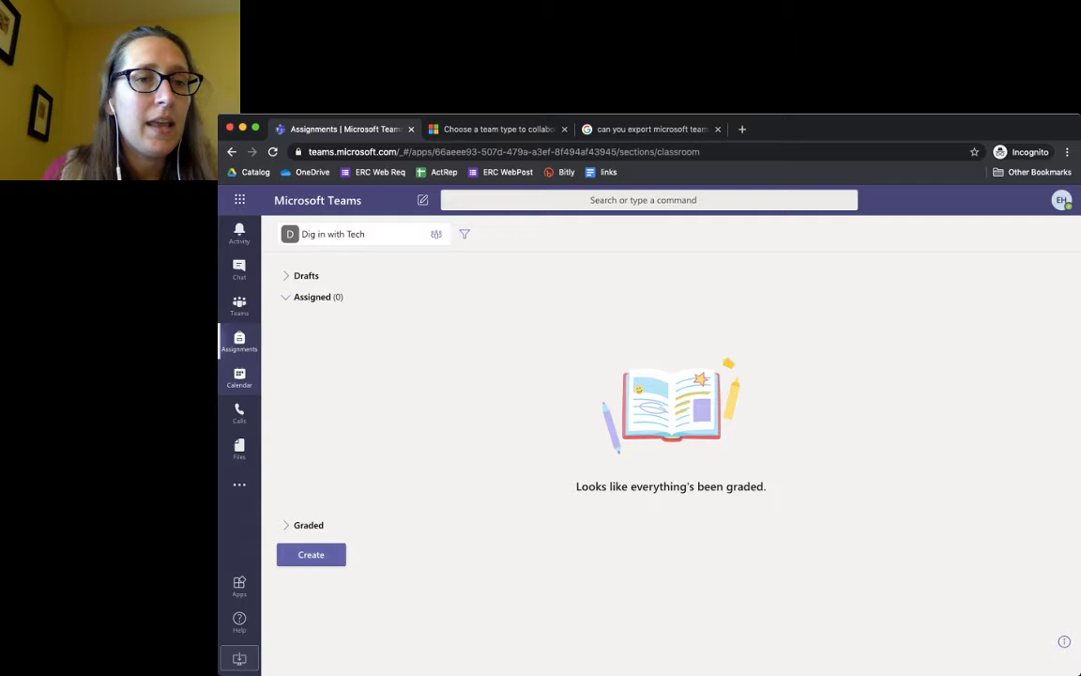
Open the Calendar and try a new meeting's optional attendees and repeat options without saving
{"action": "left_click", "coordinate": [240, 377]}
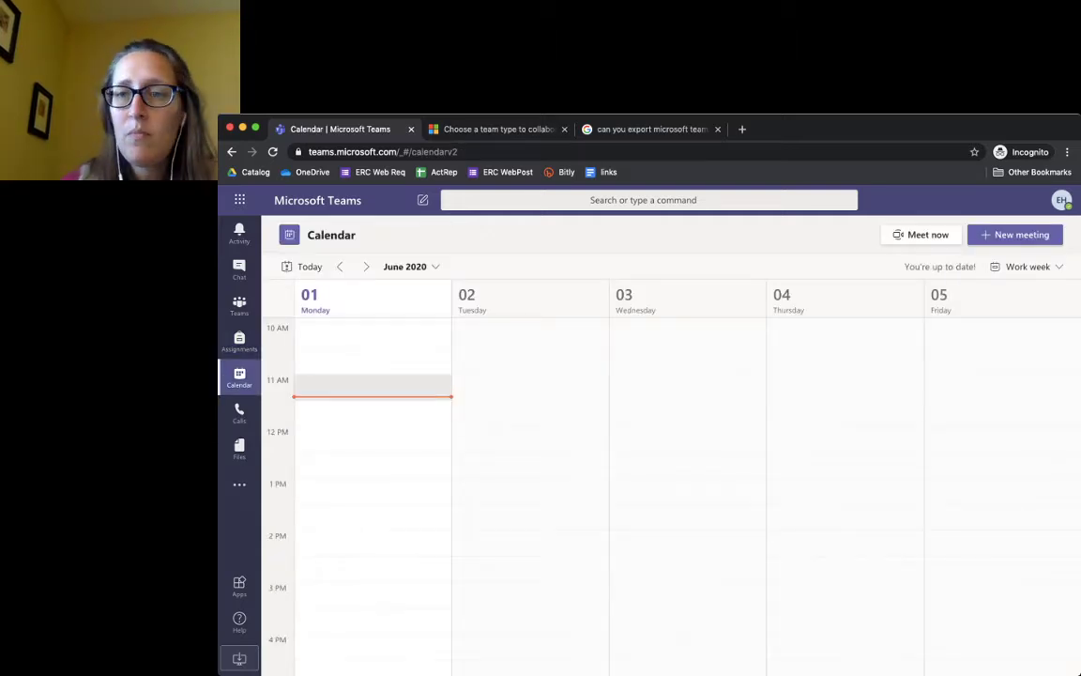
{"action": "left_click", "coordinate": [1016, 234]}
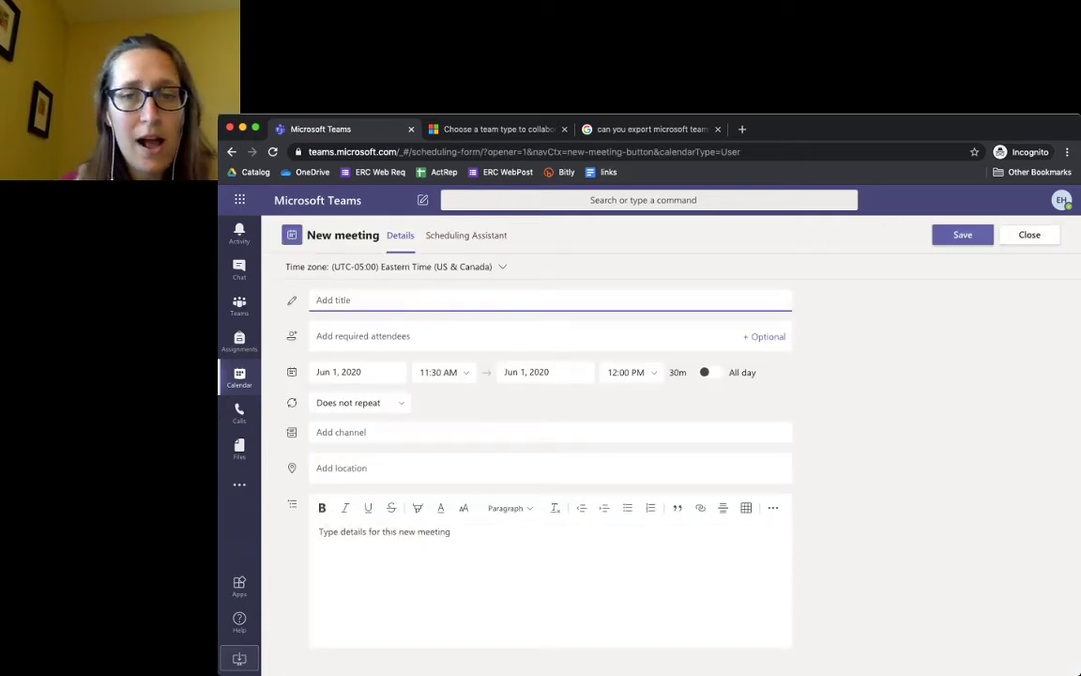
{"action": "left_click", "coordinate": [764, 336]}
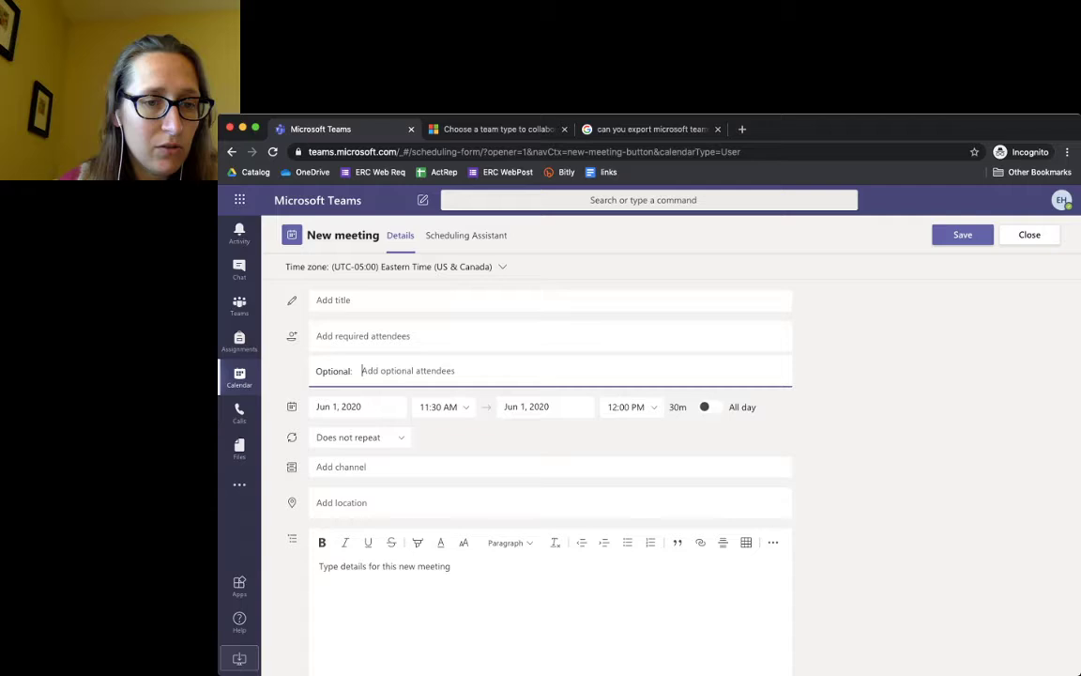
{"action": "left_click", "coordinate": [357, 436]}
{"action": "key", "text": "Escape"}
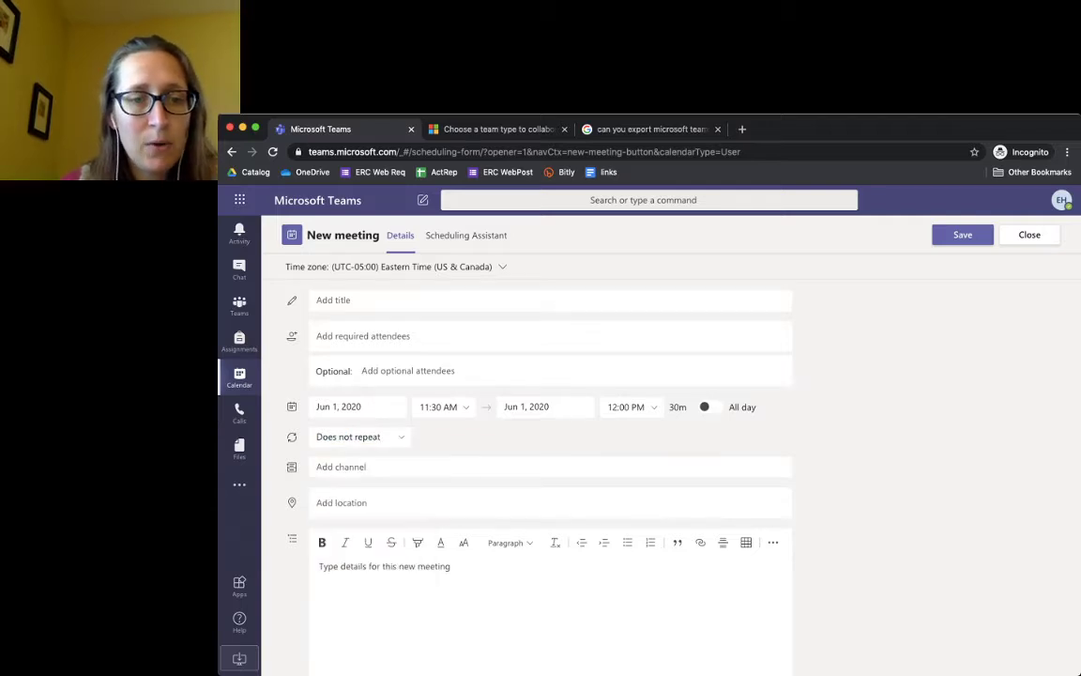
{"action": "scroll", "coordinate": [614, 429], "scroll_direction": "down", "scroll_amount": 2}
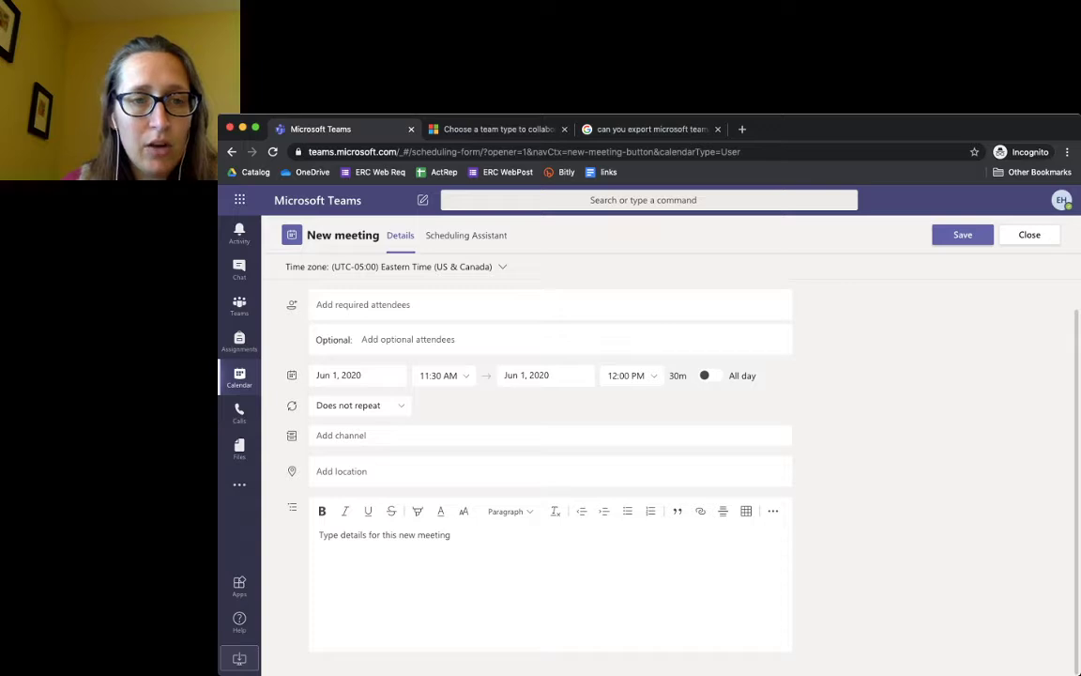
{"action": "scroll", "coordinate": [614, 428], "scroll_direction": "up", "scroll_amount": 2}
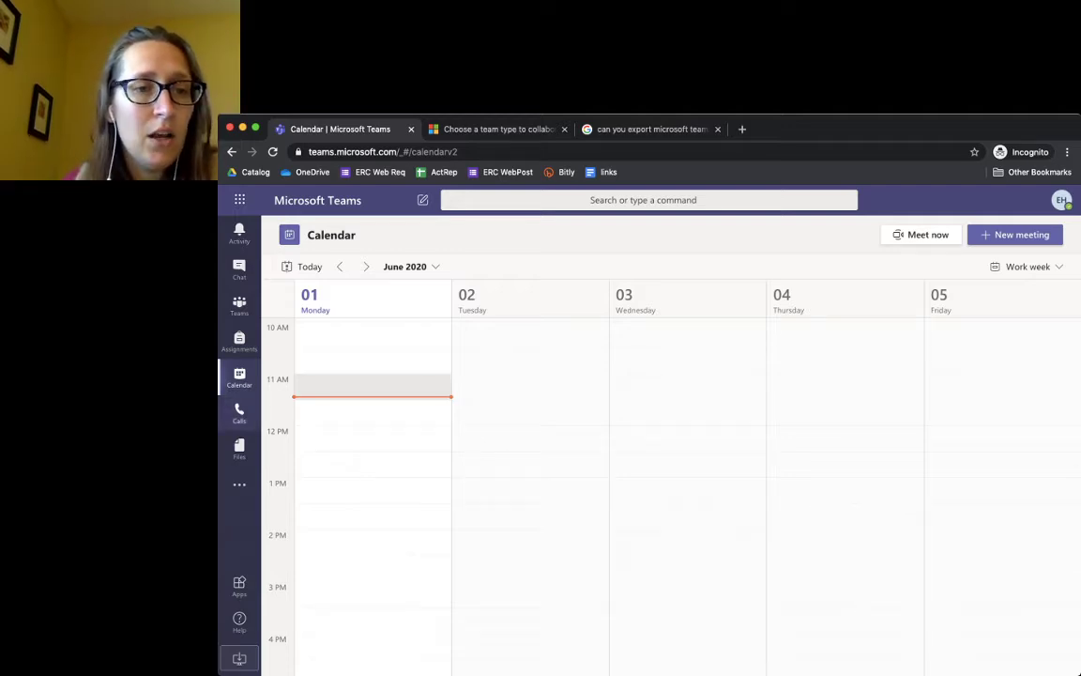
View the Calls speed dial page, then the Files Recent list
{"action": "left_click", "coordinate": [239, 413]}
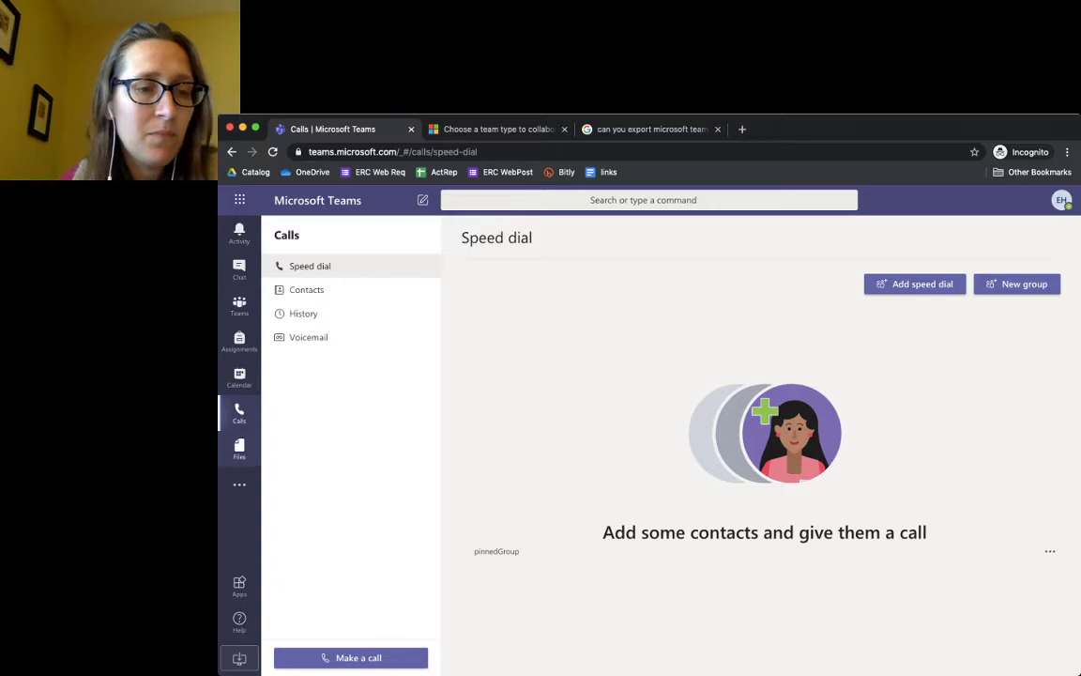
{"action": "left_click", "coordinate": [239, 448]}
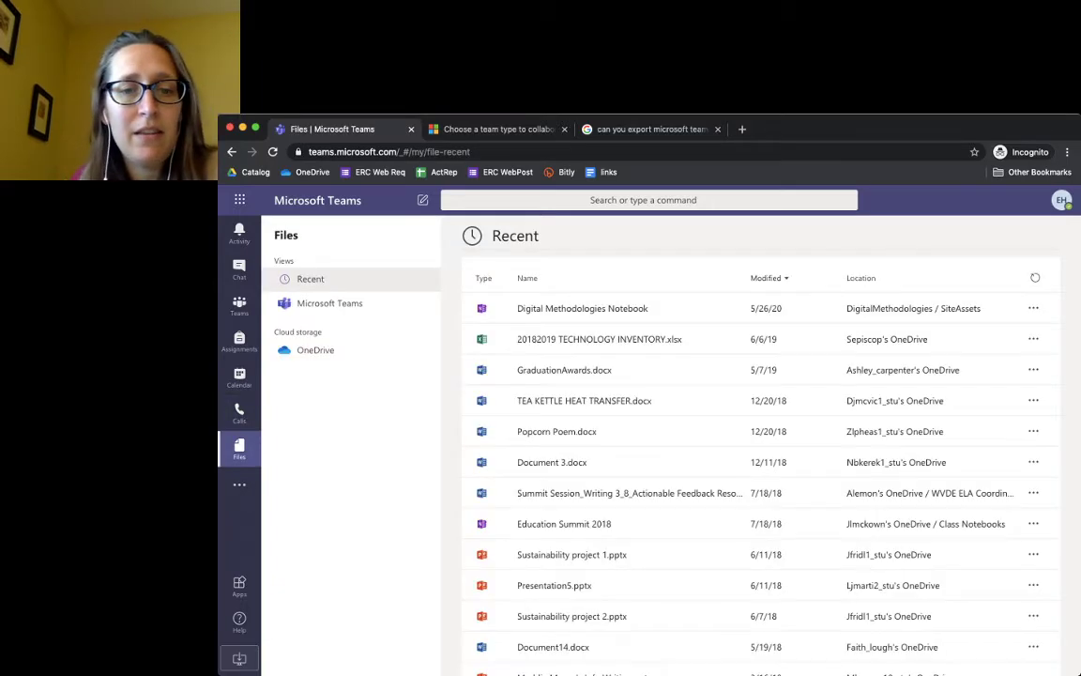
Browse the OneDrive files, then return to the Teams grid
{"action": "left_click", "coordinate": [316, 349]}
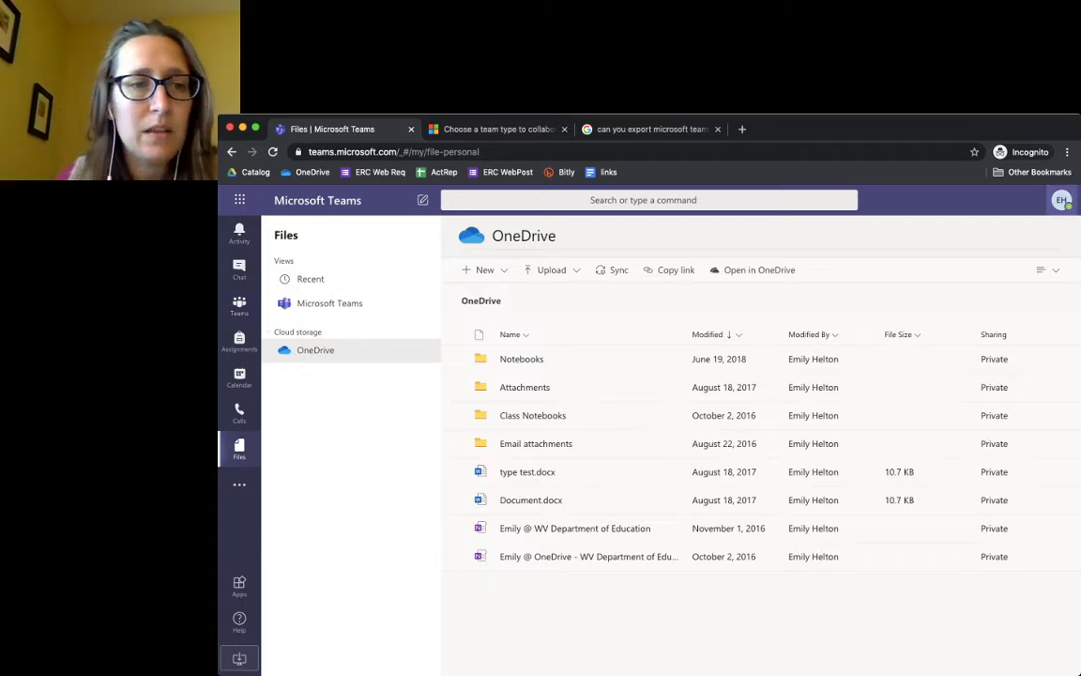
{"action": "left_click", "coordinate": [239, 305]}
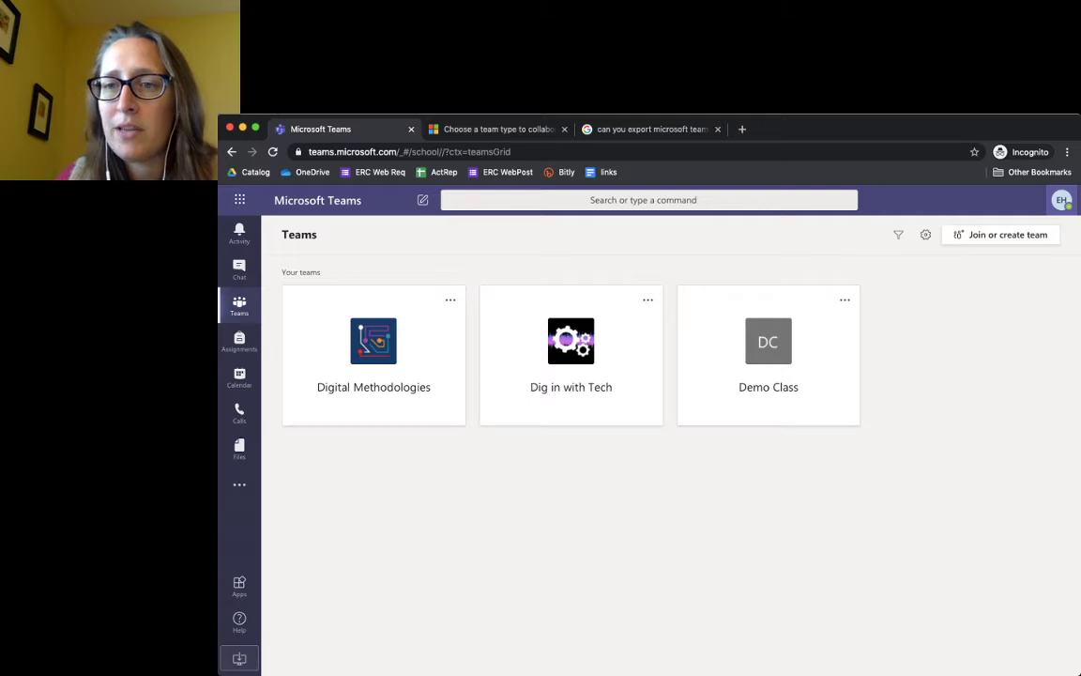
Apply the High contrast theme from Settings
{"action": "left_click", "coordinate": [1061, 199]}
{"action": "mouse_move", "coordinate": [943, 276]}
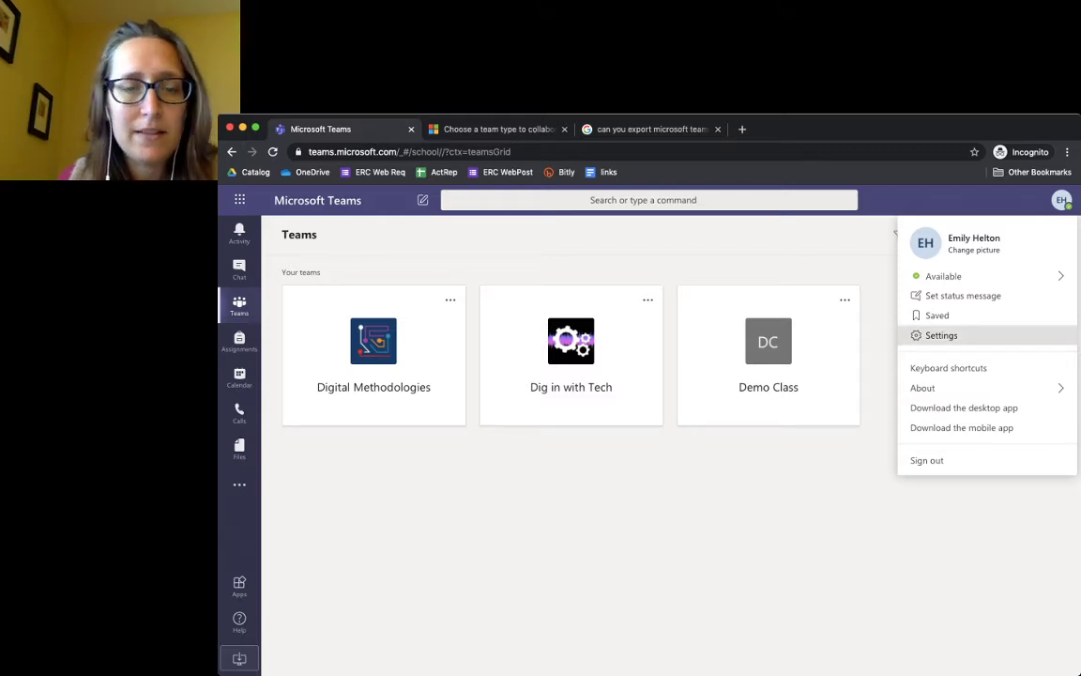
{"action": "left_click", "coordinate": [941, 335]}
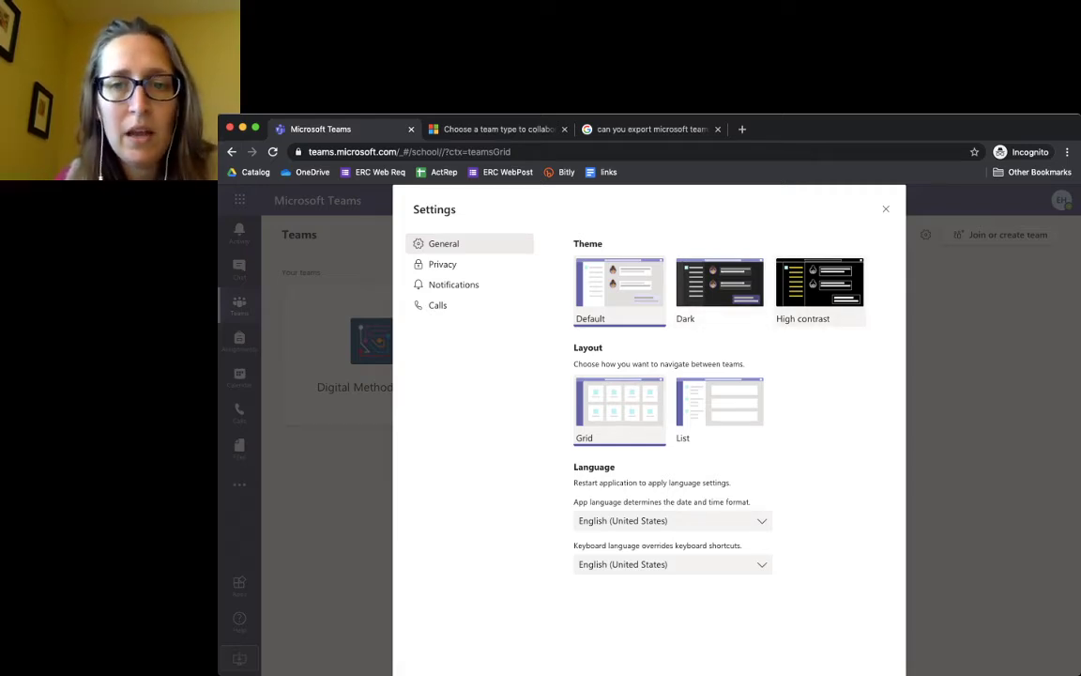
{"action": "left_click", "coordinate": [819, 286]}
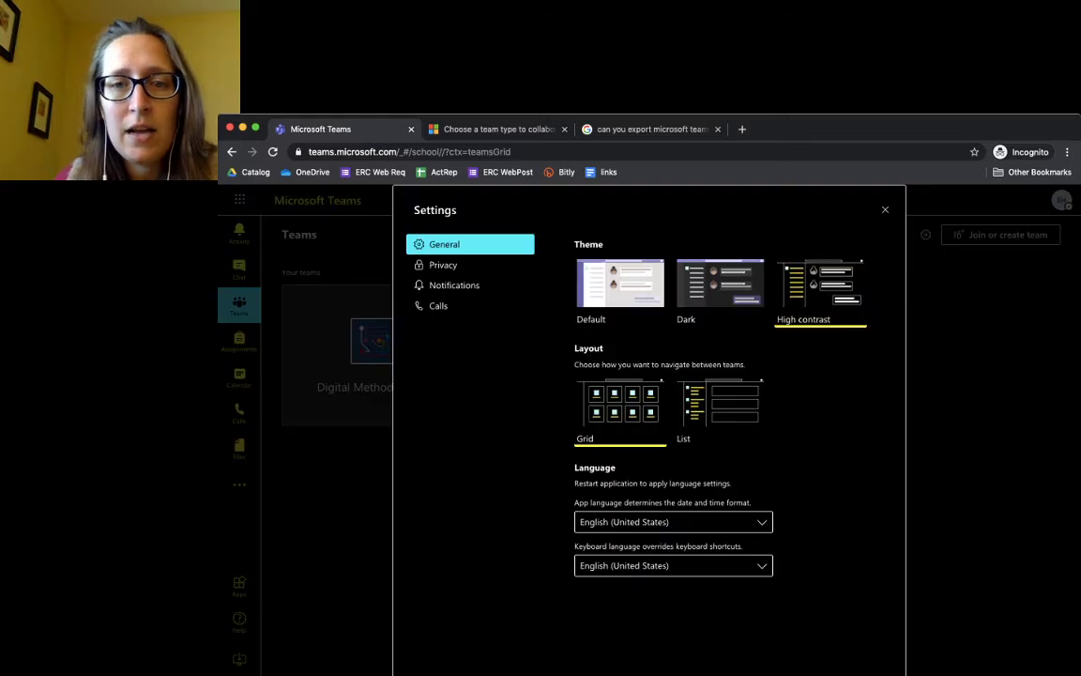
{"action": "left_click", "coordinate": [885, 209]}
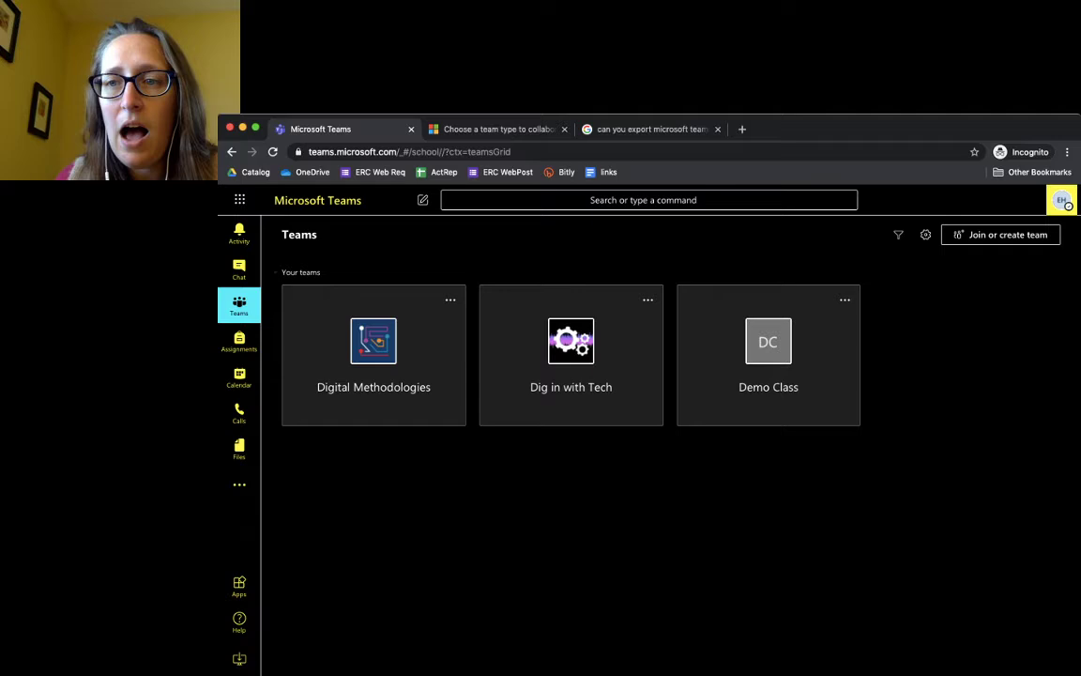
Switch the theme to Dark and reopen the General settings
{"action": "left_click", "coordinate": [1062, 200]}
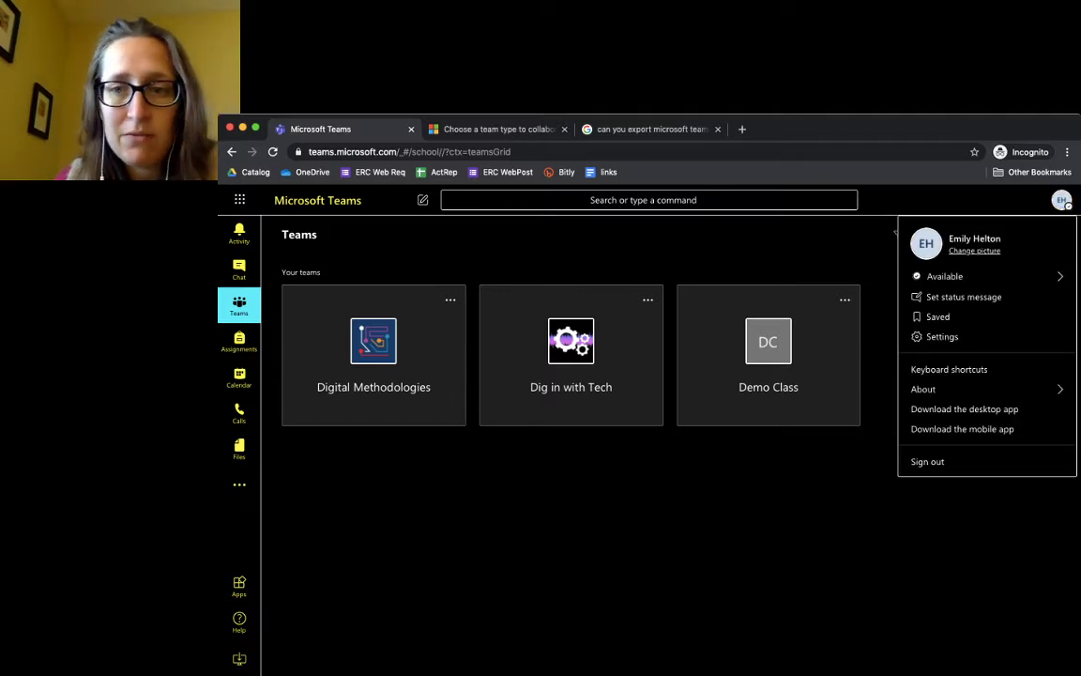
{"action": "left_click", "coordinate": [942, 336]}
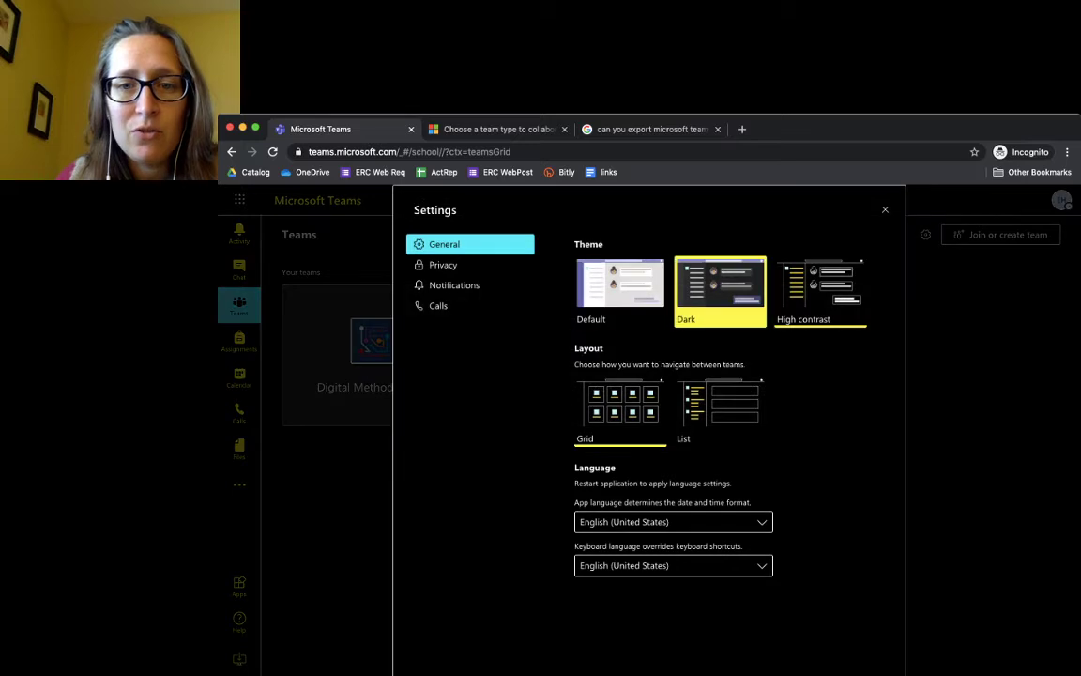
{"action": "left_click", "coordinate": [733, 300]}
{"action": "key", "text": "Escape"}
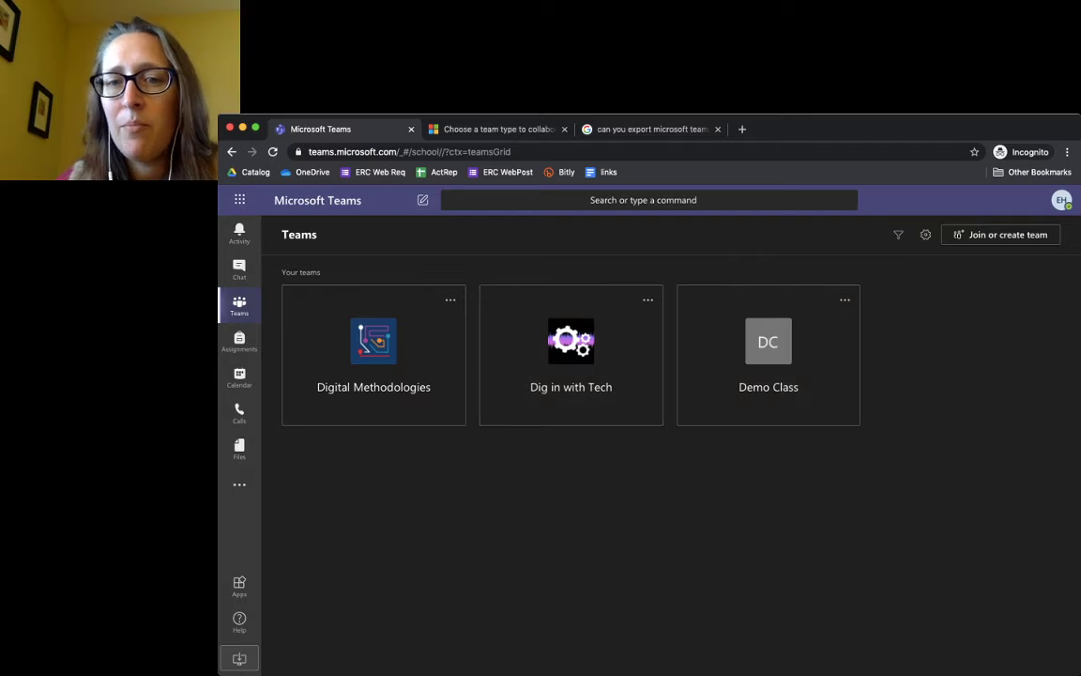
{"action": "left_click", "coordinate": [1062, 200]}
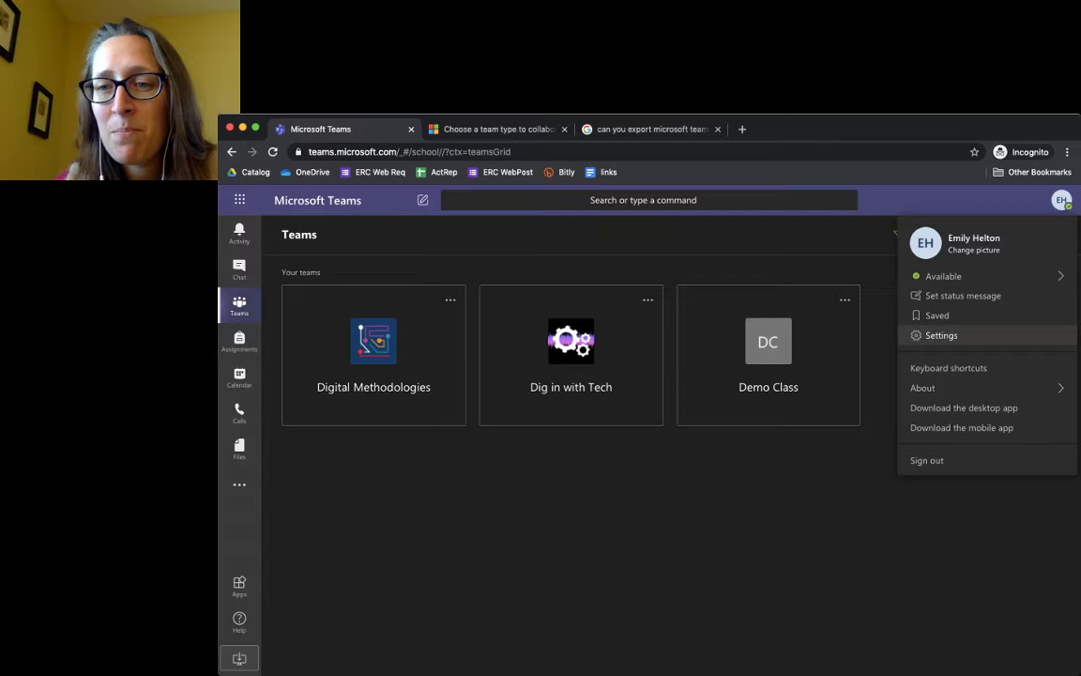
{"action": "left_click", "coordinate": [941, 335]}
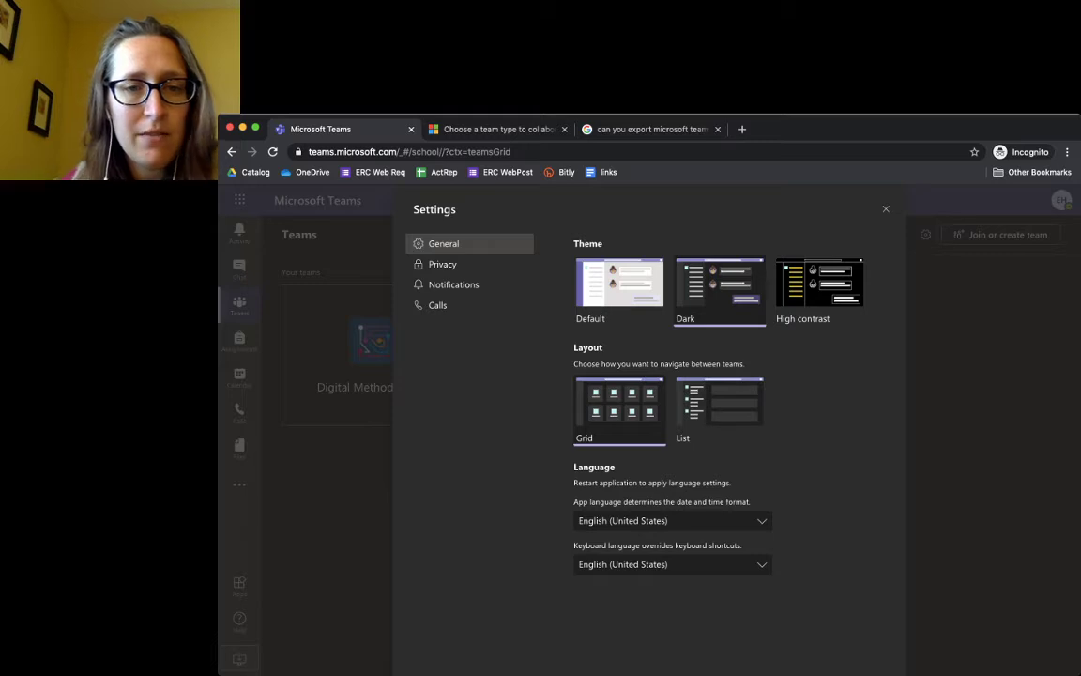
Look through the Privacy and Notifications settings, ending on the Calls settings page
{"action": "left_click", "coordinate": [442, 264]}
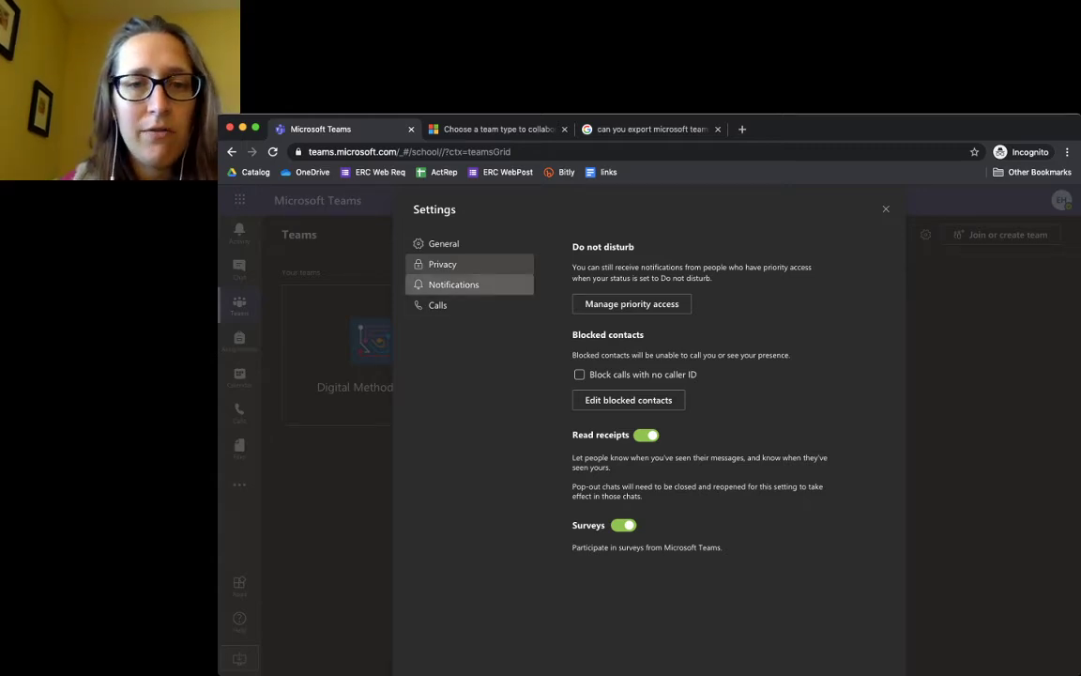
{"action": "left_click", "coordinate": [453, 284]}
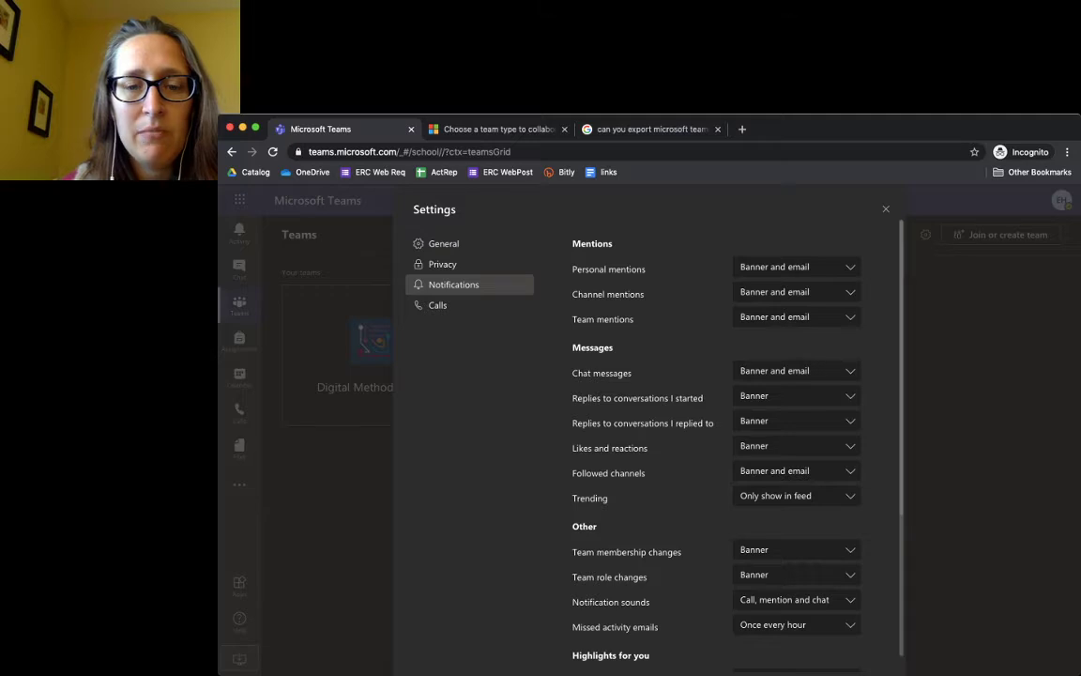
{"action": "scroll", "coordinate": [716, 441], "scroll_direction": "down", "scroll_amount": 3}
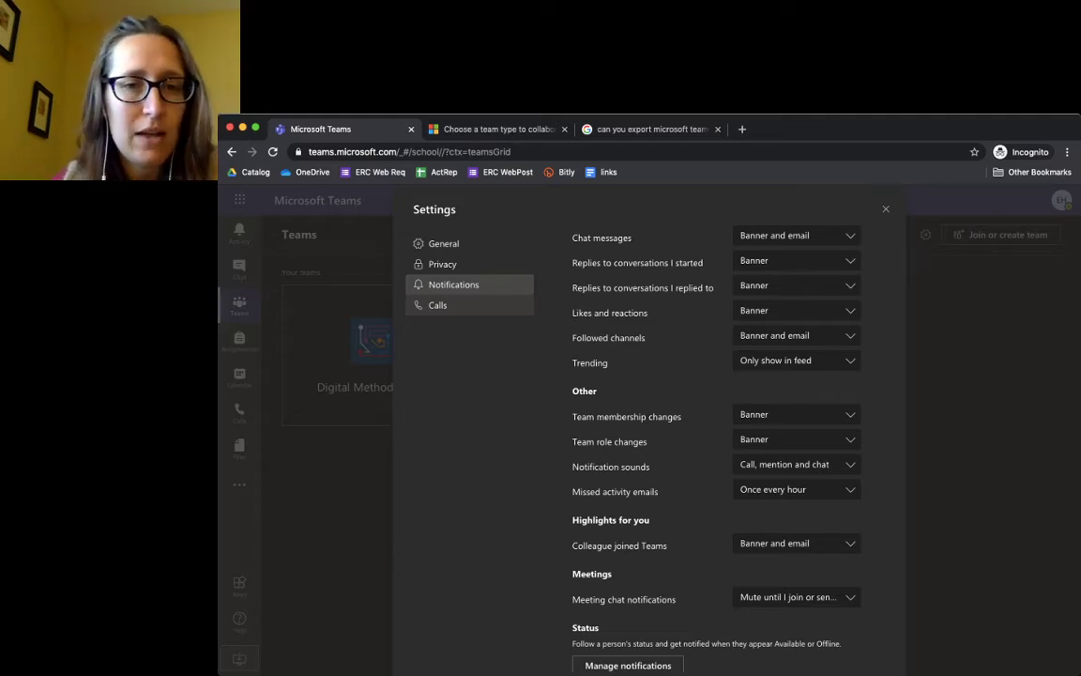
{"action": "left_click", "coordinate": [450, 305]}
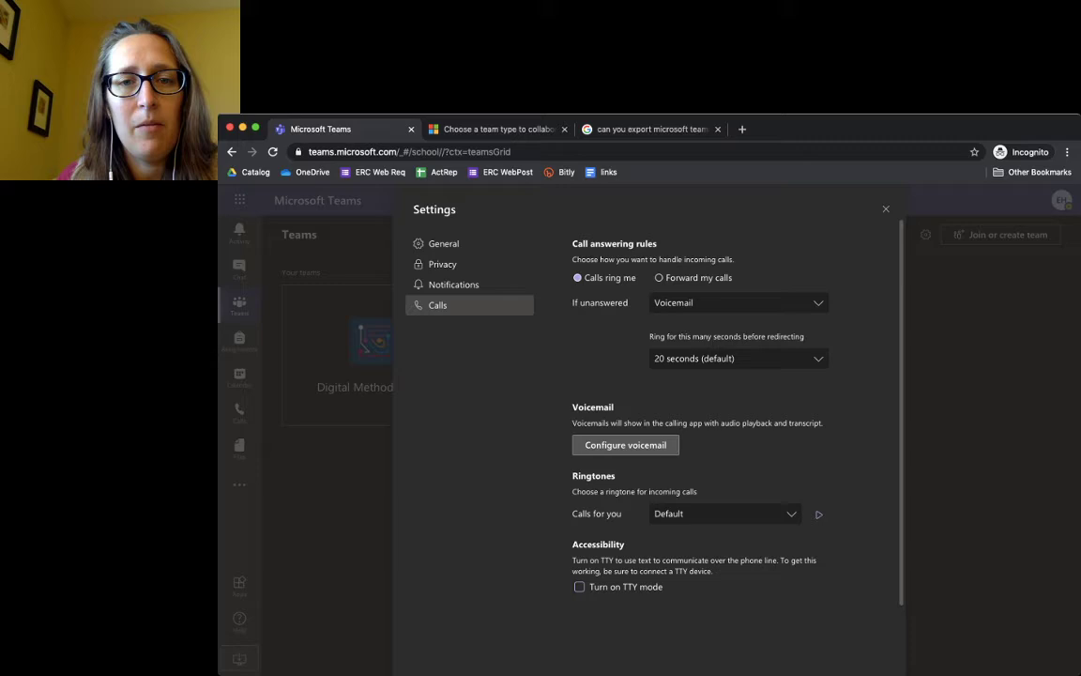
Review the voicemail options without changes, close Settings, and open the profile menu
{"action": "left_click", "coordinate": [625, 445]}
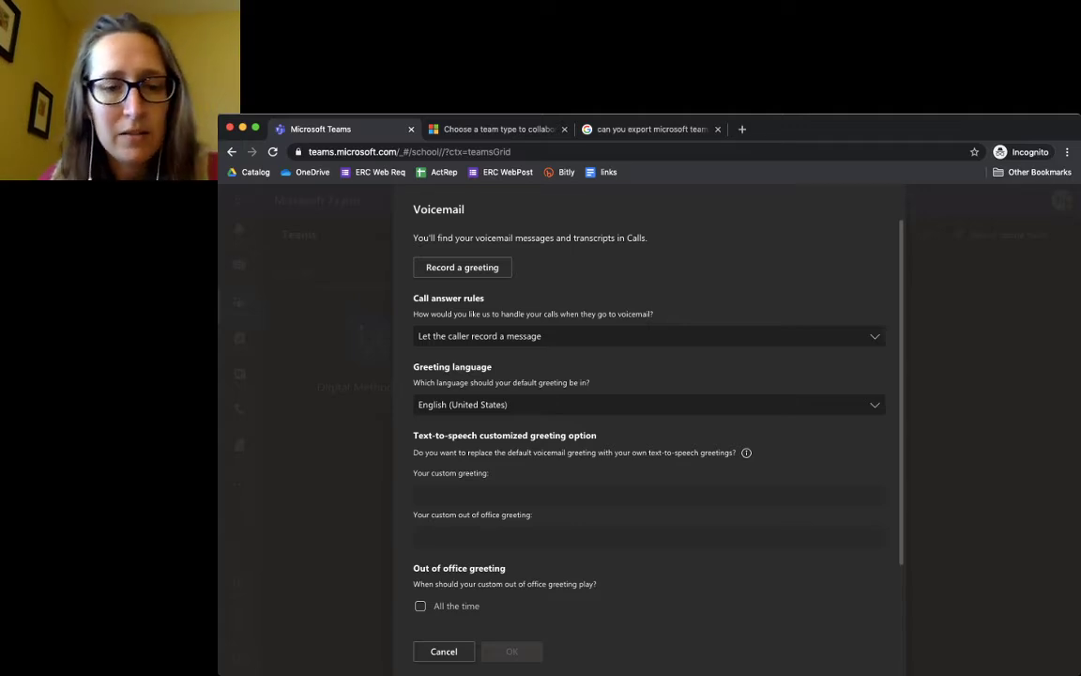
{"action": "key", "text": "Escape"}
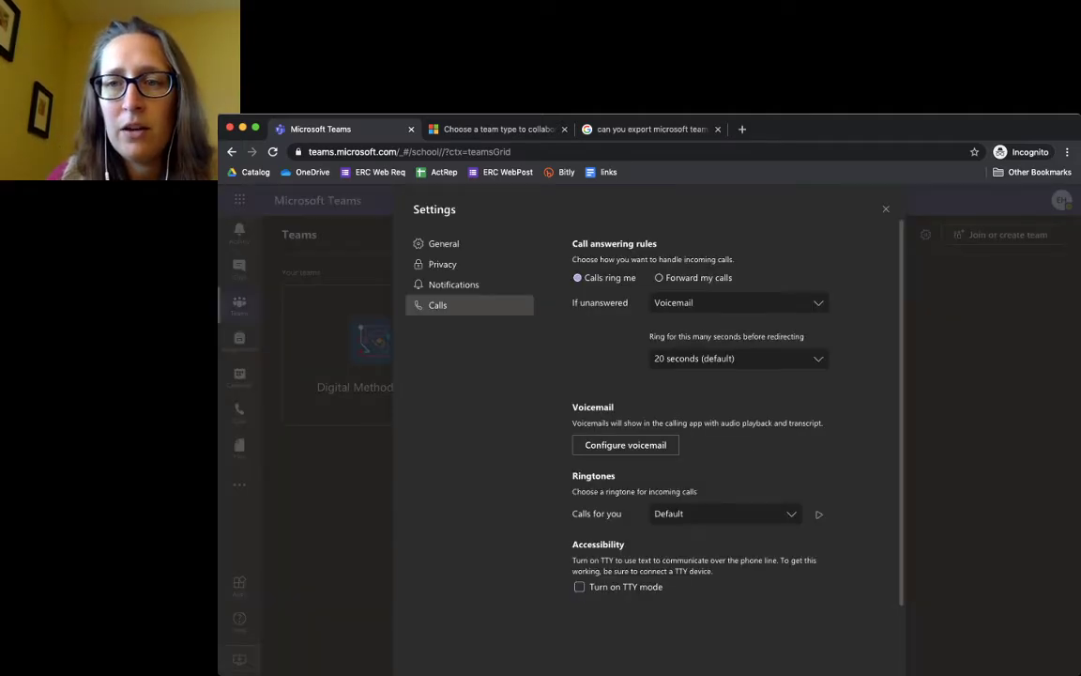
{"action": "key", "text": "Escape"}
{"action": "left_click", "coordinate": [1062, 200]}
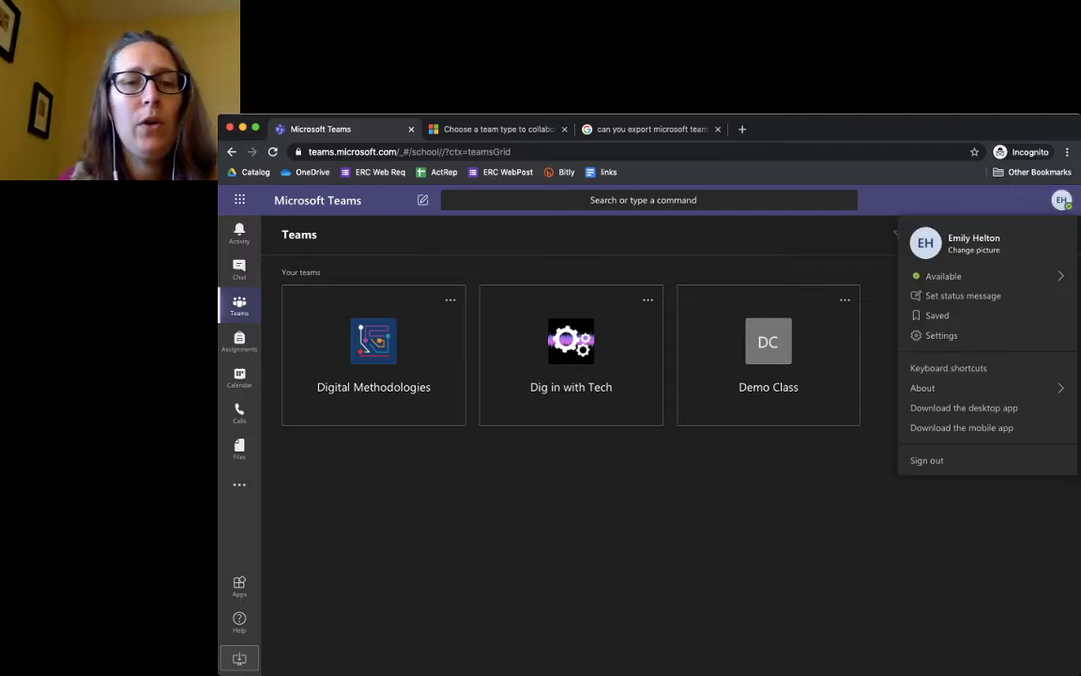
Open the Dig in with Tech team's General channel, then the Teams Help topics
{"action": "key", "text": "Escape"}
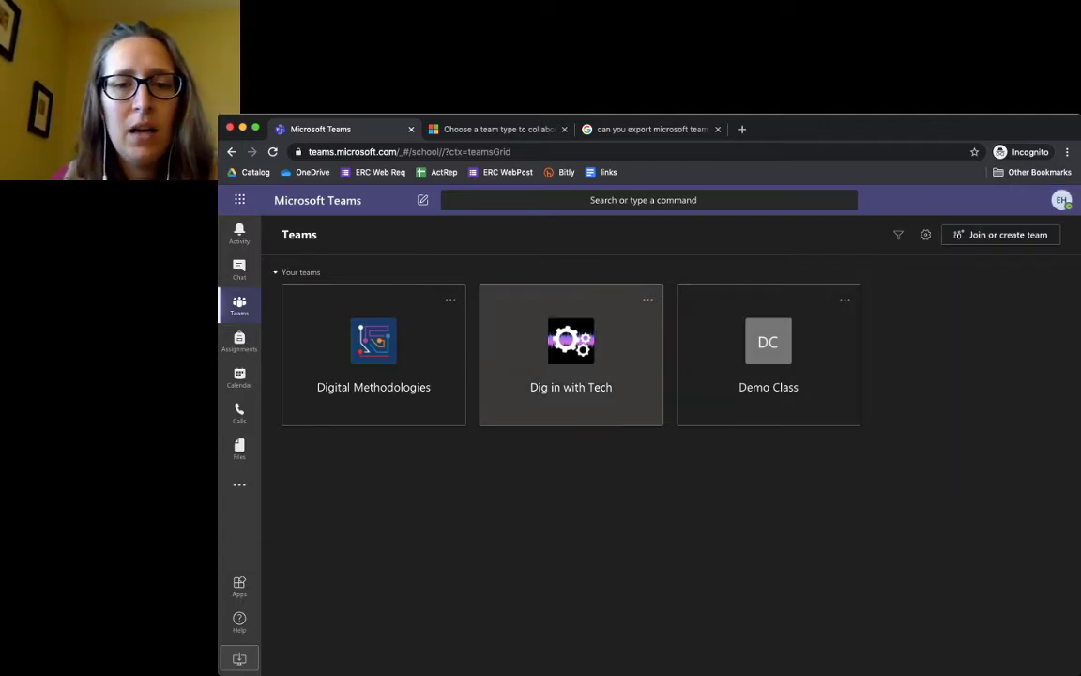
{"action": "left_click", "coordinate": [570, 355]}
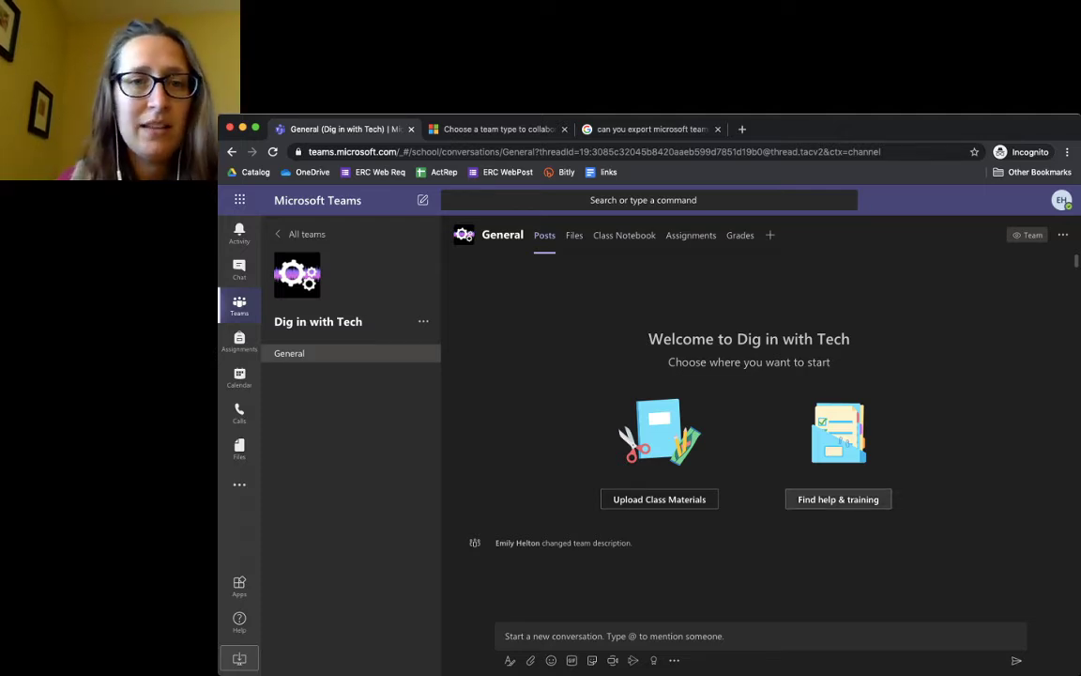
{"action": "left_click", "coordinate": [838, 499]}
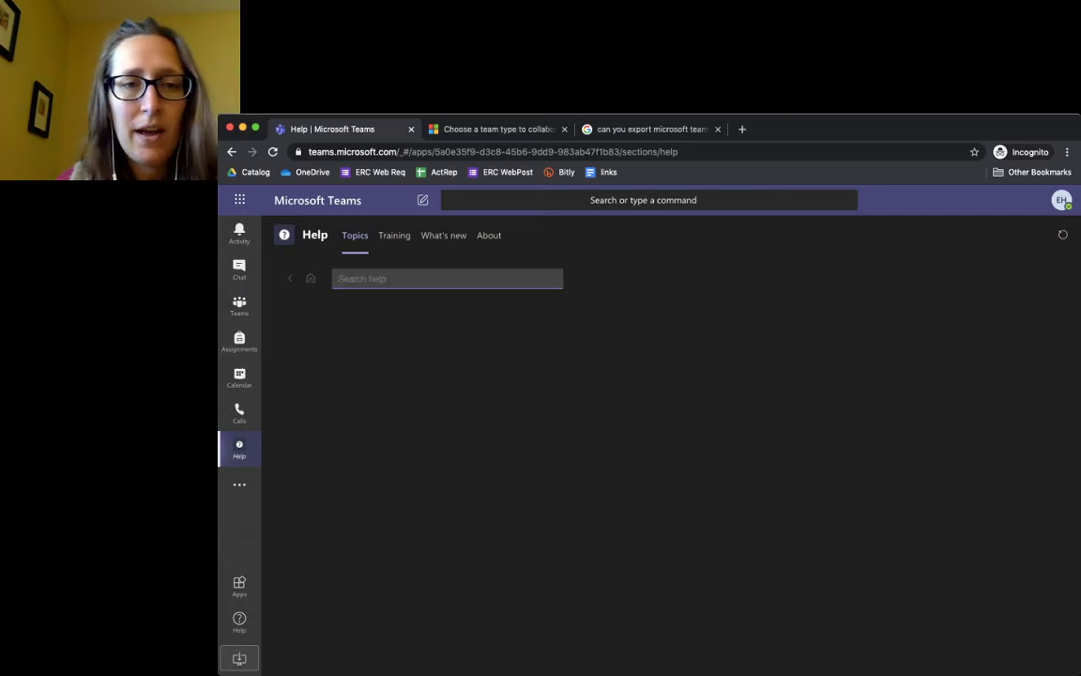
{"action": "scroll", "coordinate": [407, 413], "scroll_direction": "down", "scroll_amount": 3}
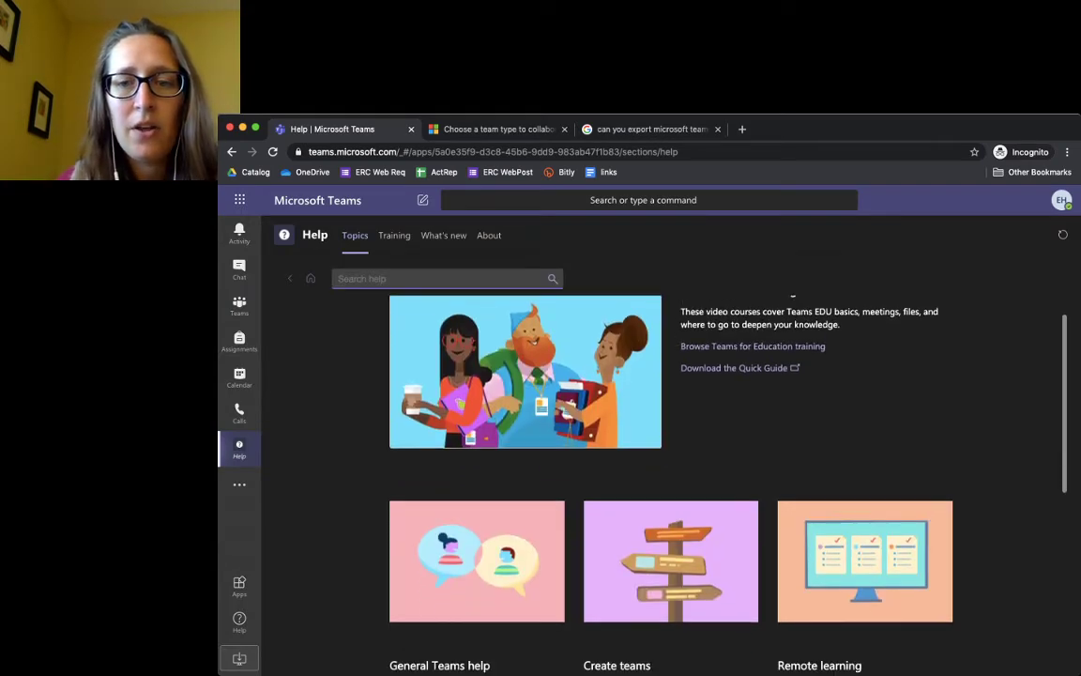
{"action": "scroll", "coordinate": [655, 441], "scroll_direction": "down", "scroll_amount": 3}
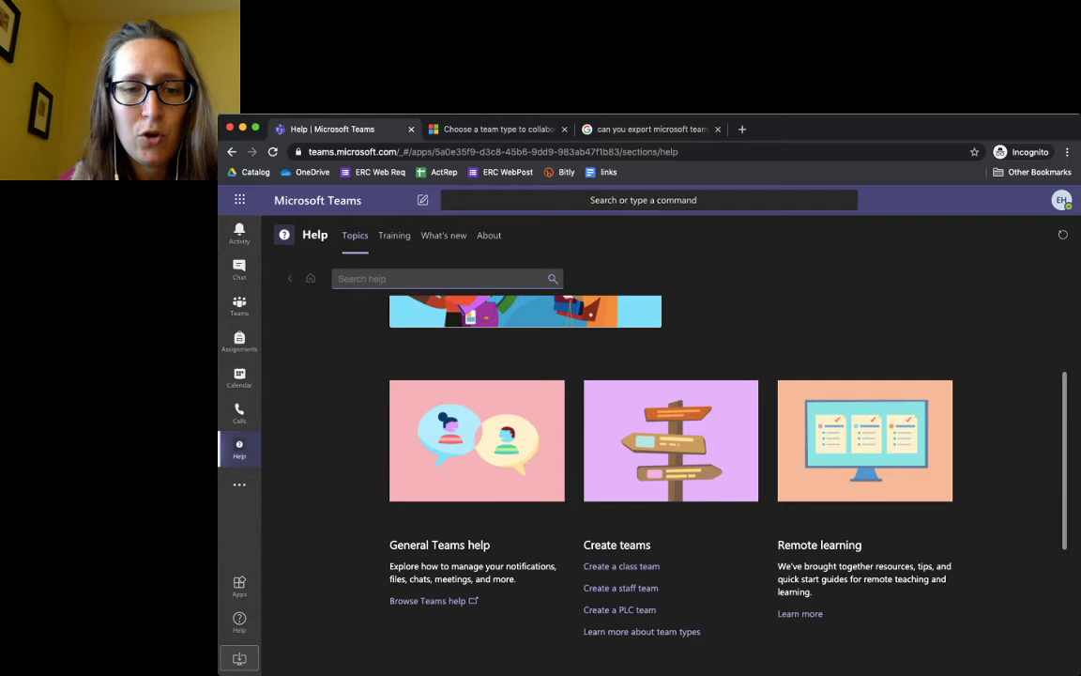
{"action": "scroll", "coordinate": [655, 441], "scroll_direction": "down", "scroll_amount": 3}
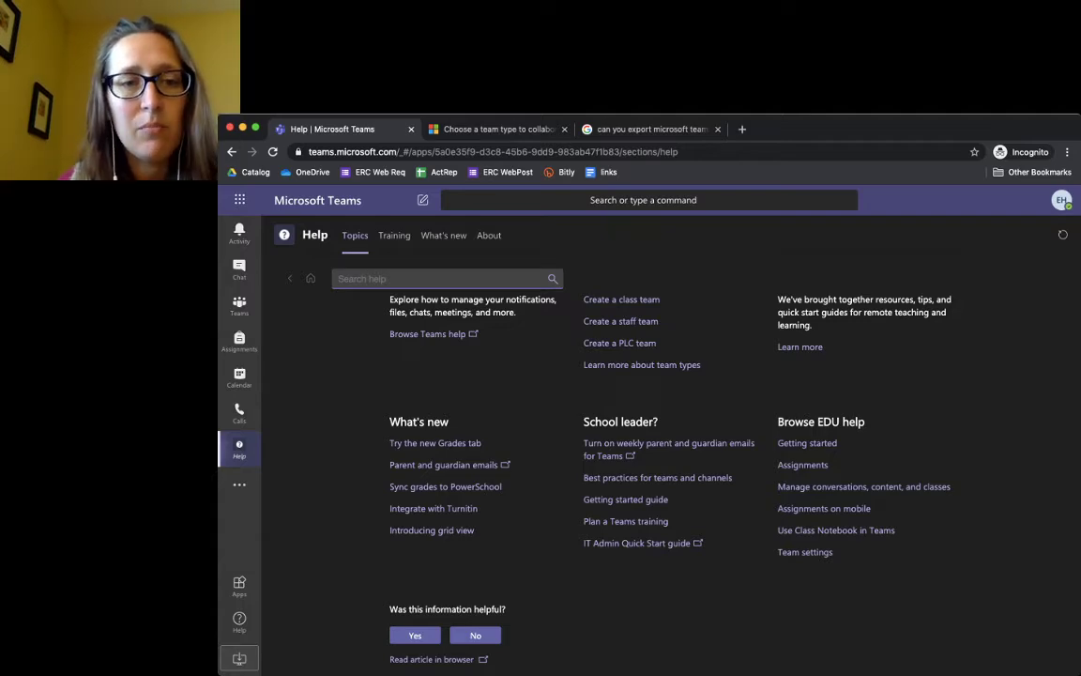
{"action": "scroll", "coordinate": [657, 442], "scroll_direction": "up", "scroll_amount": 10}
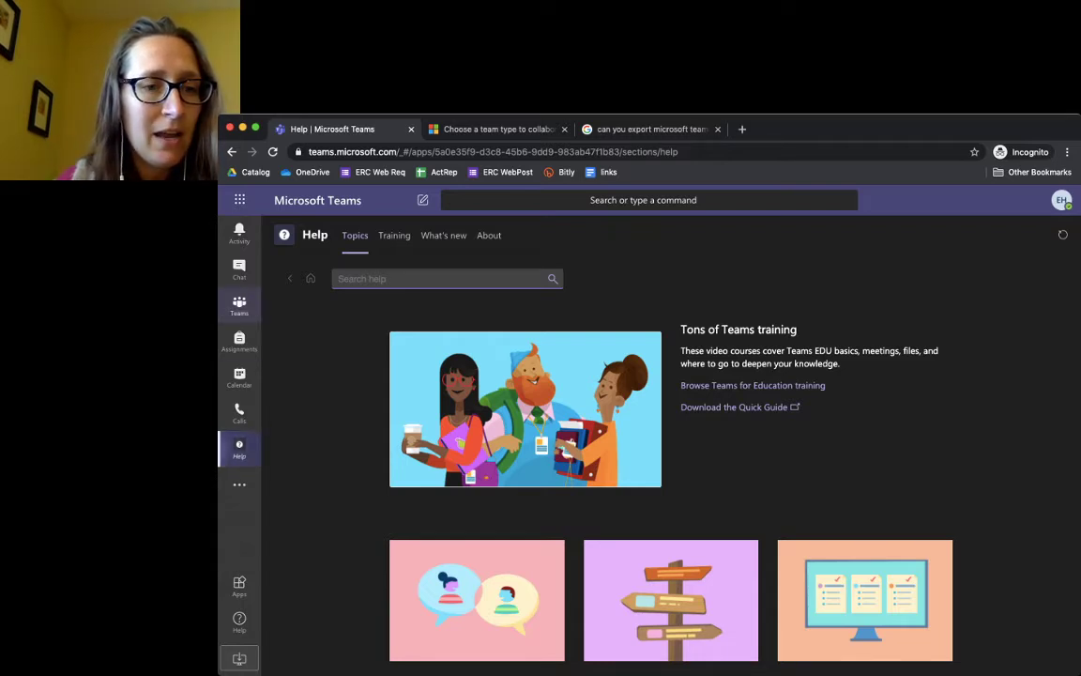
{"action": "left_click", "coordinate": [239, 305]}
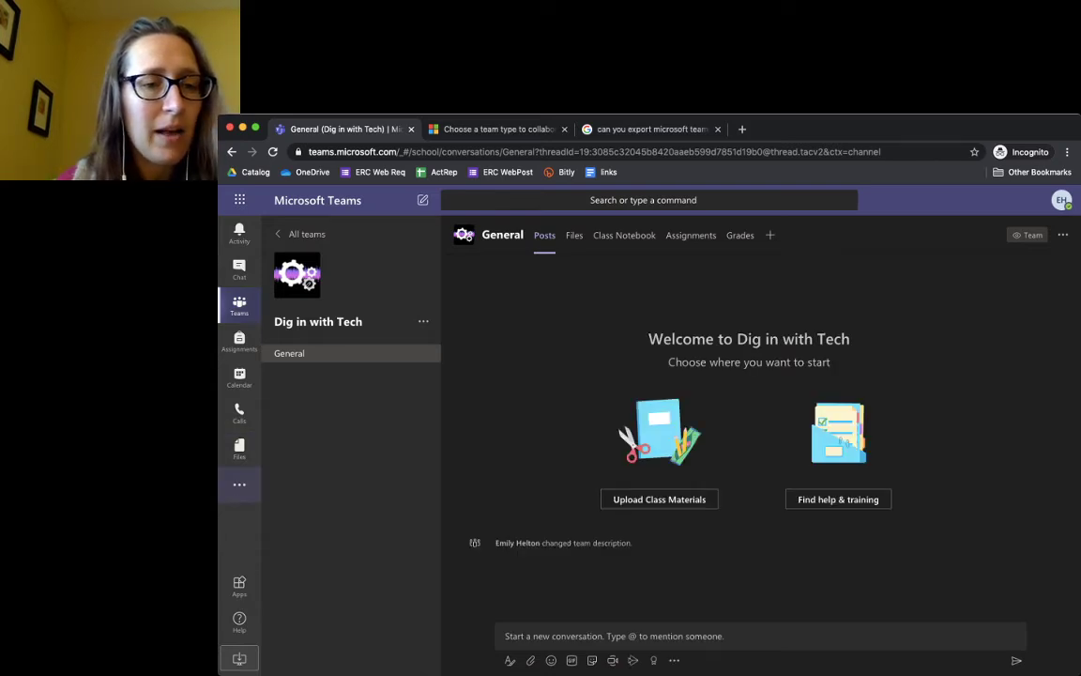
{"action": "left_click", "coordinate": [240, 484]}
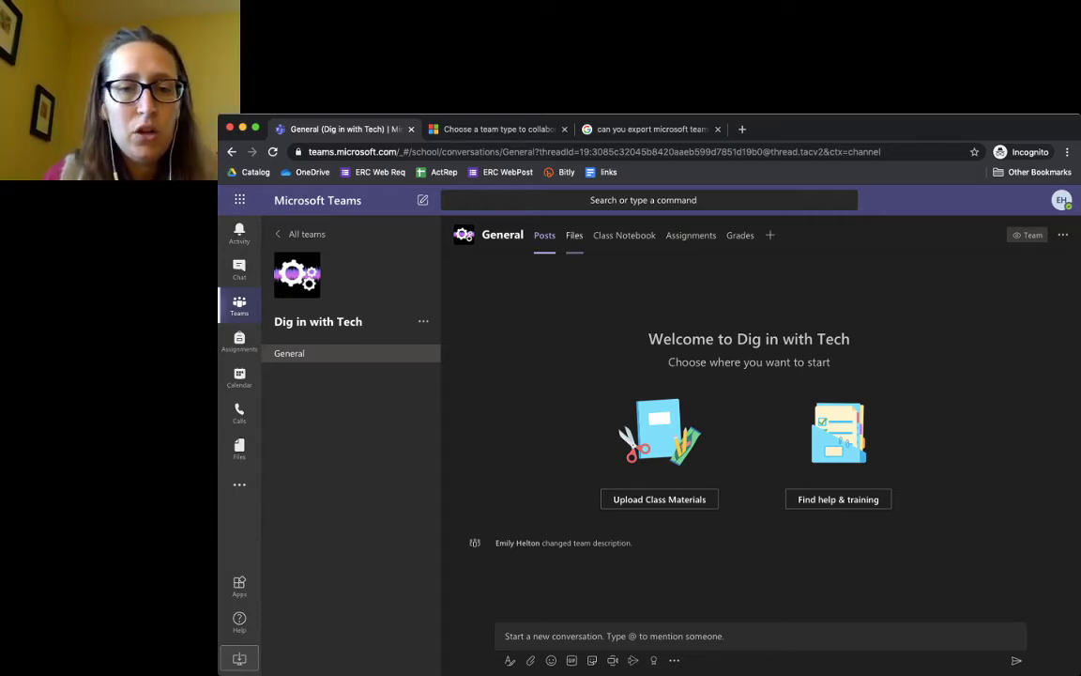
Go to the General channel's Class Notebook tab and show the OneNote Class Notebook setup choices
{"action": "left_click", "coordinate": [574, 235]}
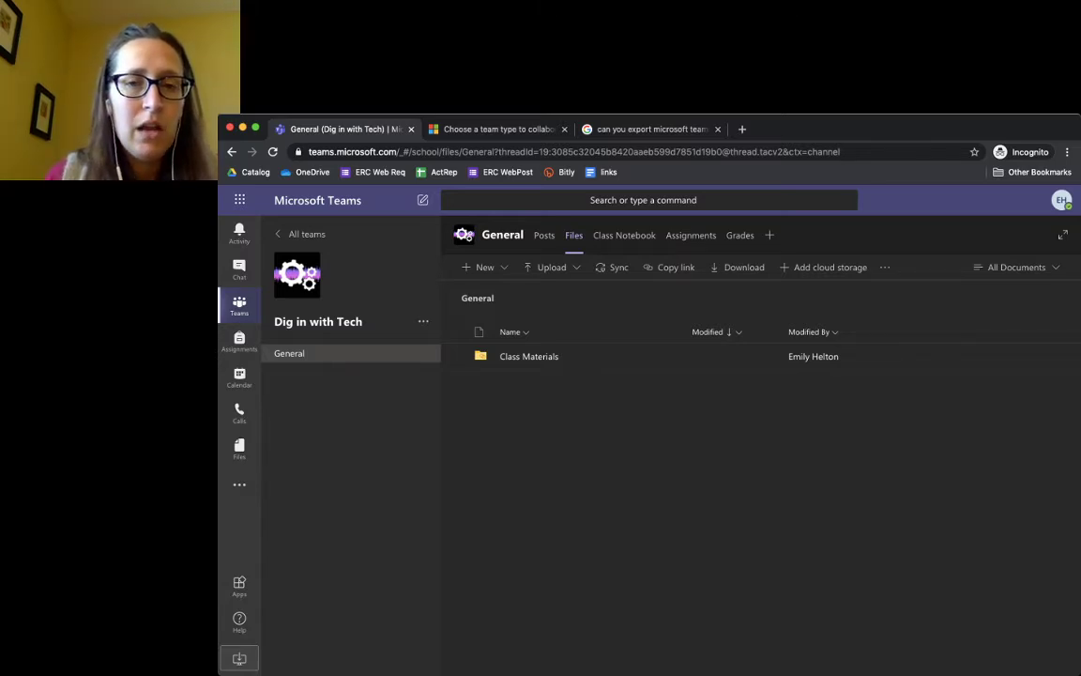
{"action": "left_click", "coordinate": [624, 235]}
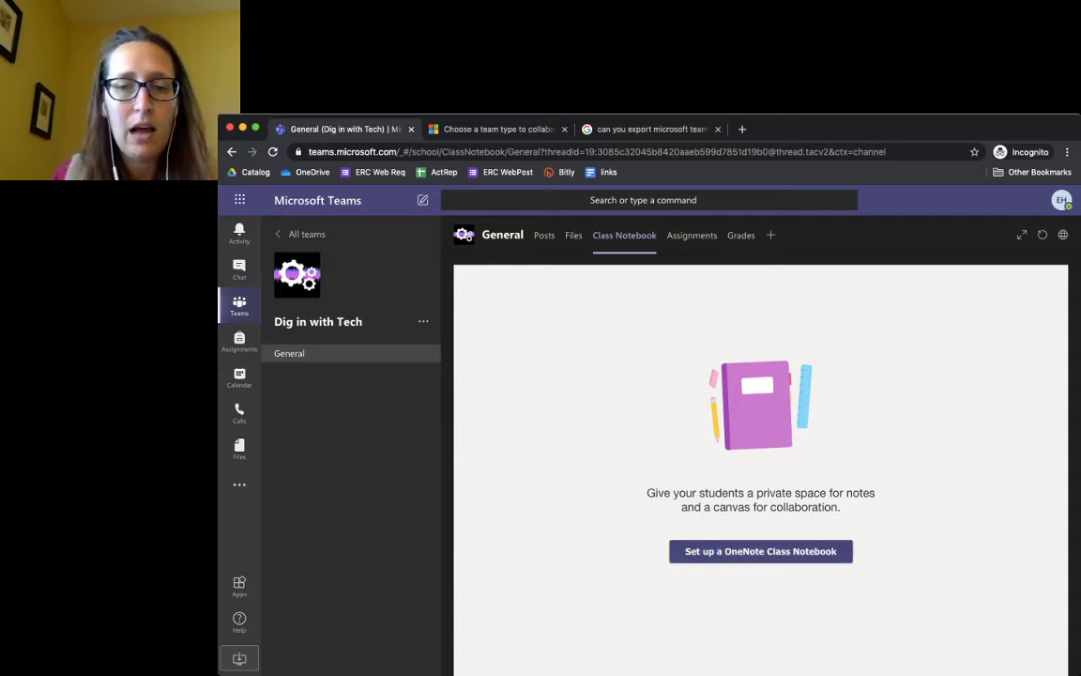
{"action": "left_click", "coordinate": [760, 551]}
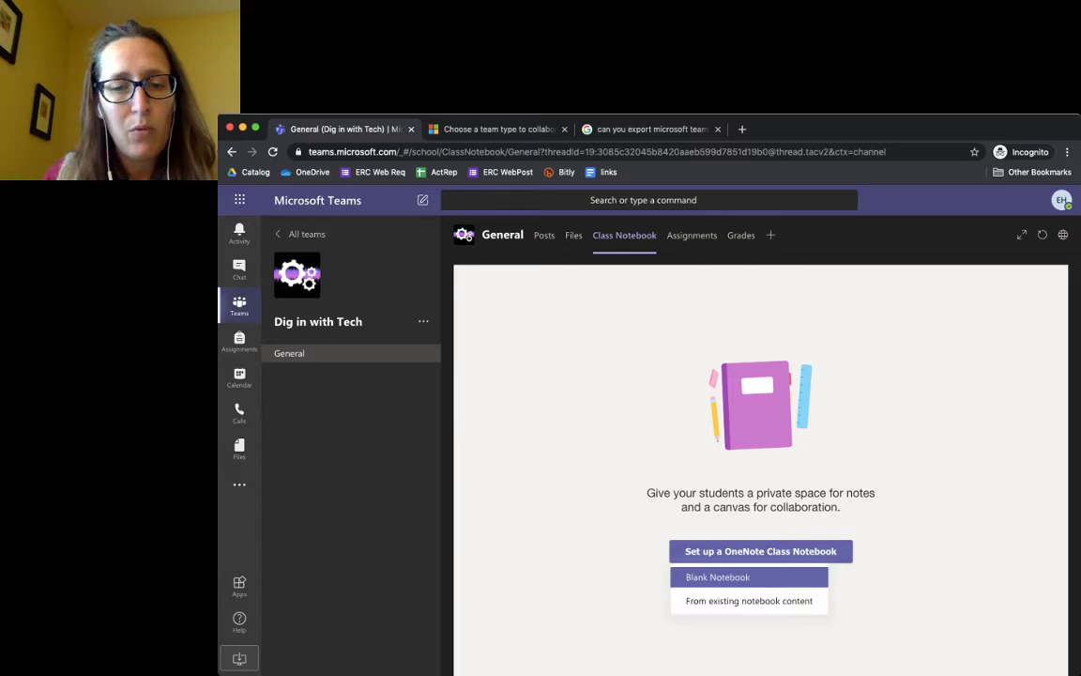
Choose 'Blank Notebook' to start the Dig in with Tech class notebook
{"action": "left_click", "coordinate": [718, 577]}
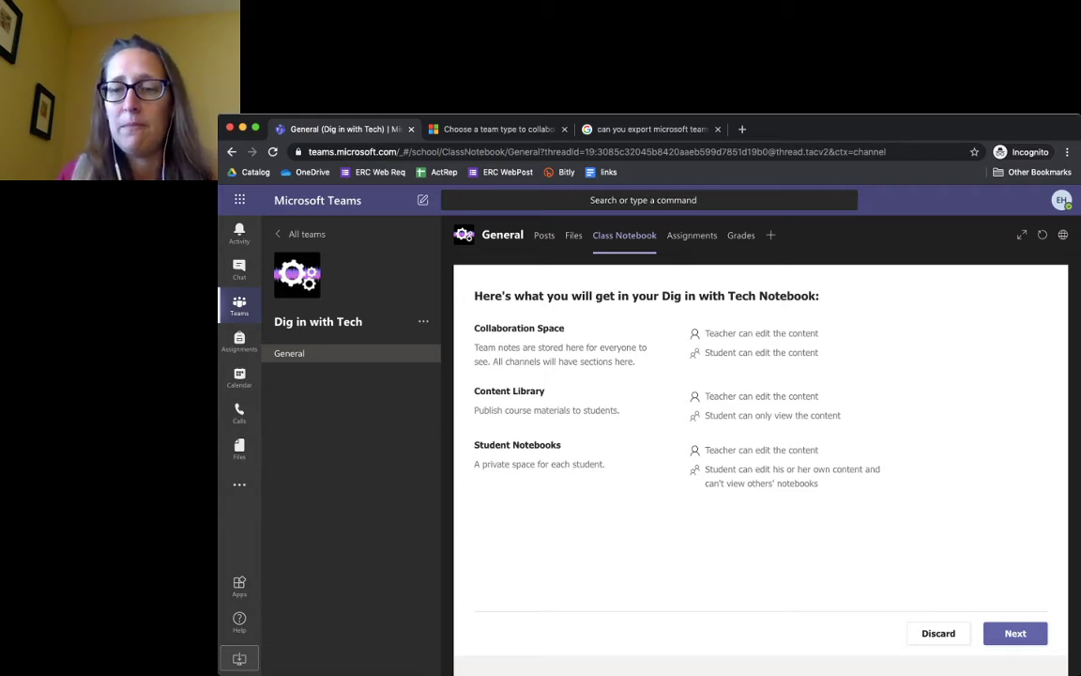
Replace the Quizzes student section with a new section named 'Reflection'
{"action": "key", "text": "Return"}
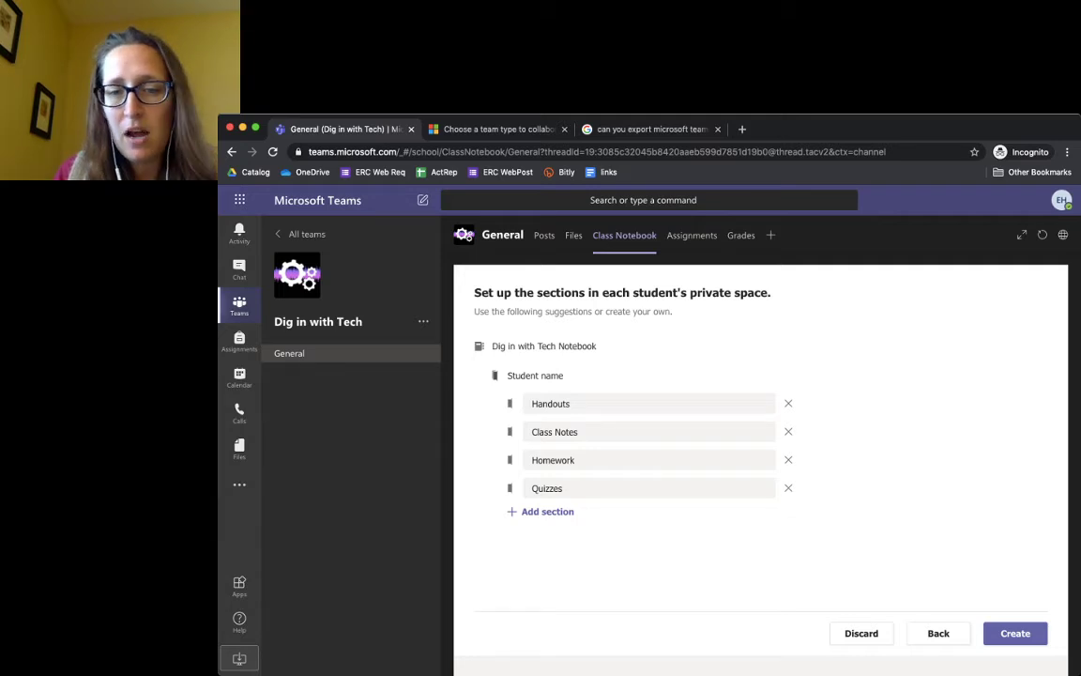
{"action": "key", "text": "Return"}
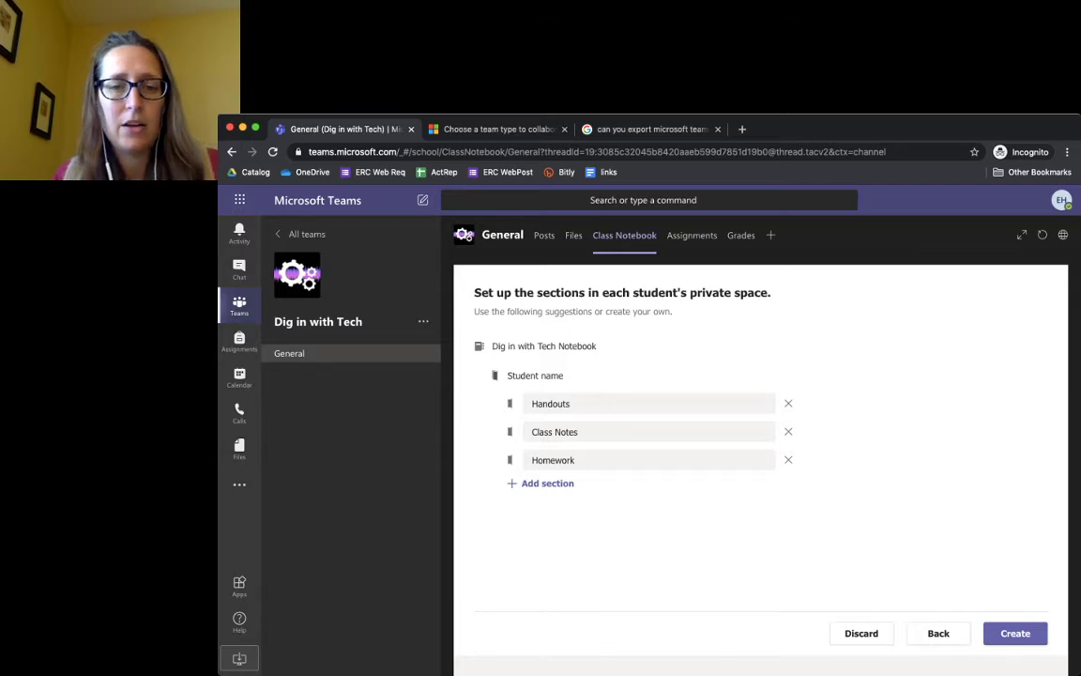
{"action": "key", "text": "Return"}
{"action": "type", "text": "Re"}
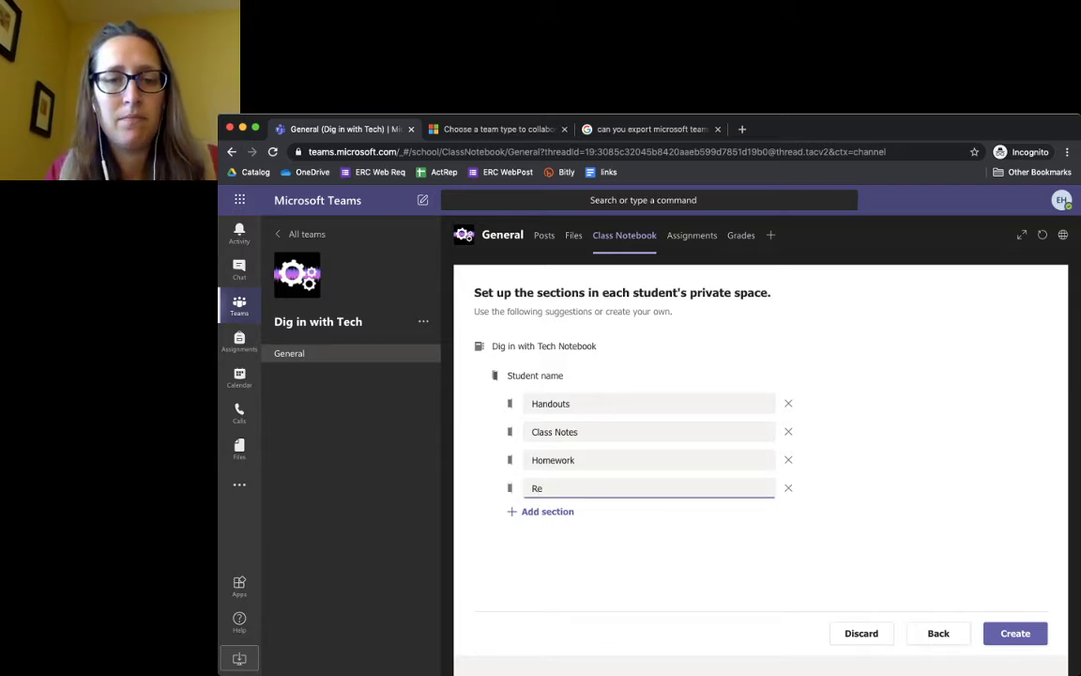
{"action": "type", "text": "flection T"}
{"action": "key", "text": "BackSpace"}
{"action": "key", "text": "BackSpace"}
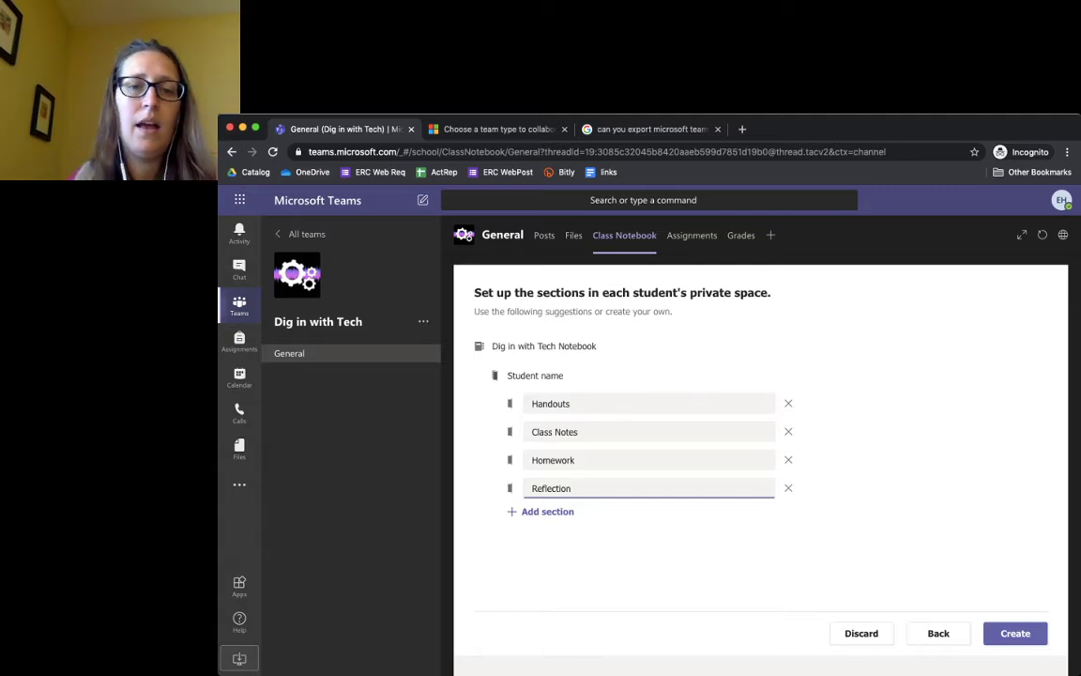
{"action": "key", "text": "Tab"}
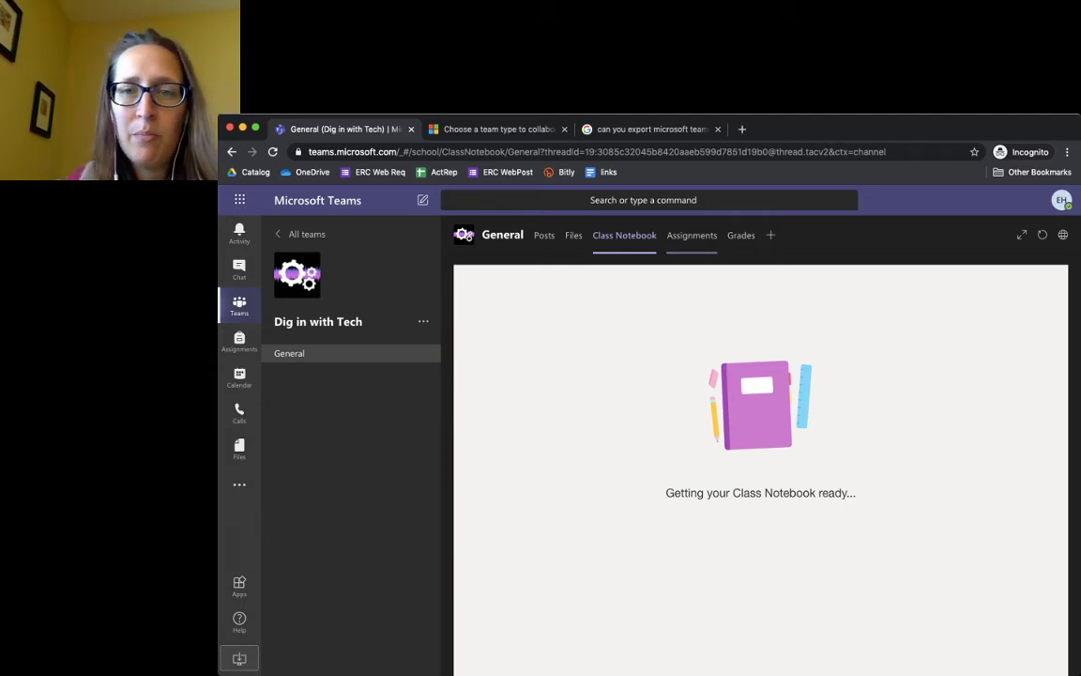
Create a new assignment from the Dig in with Tech Assignments tab
{"action": "left_click", "coordinate": [692, 235]}
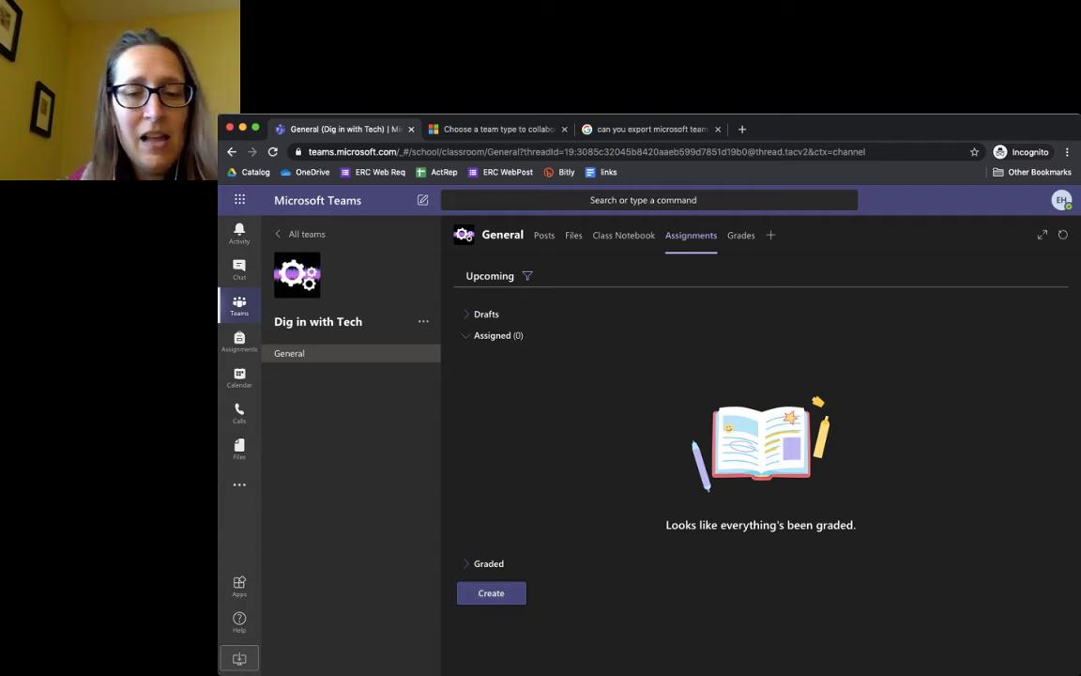
{"action": "left_click", "coordinate": [491, 593]}
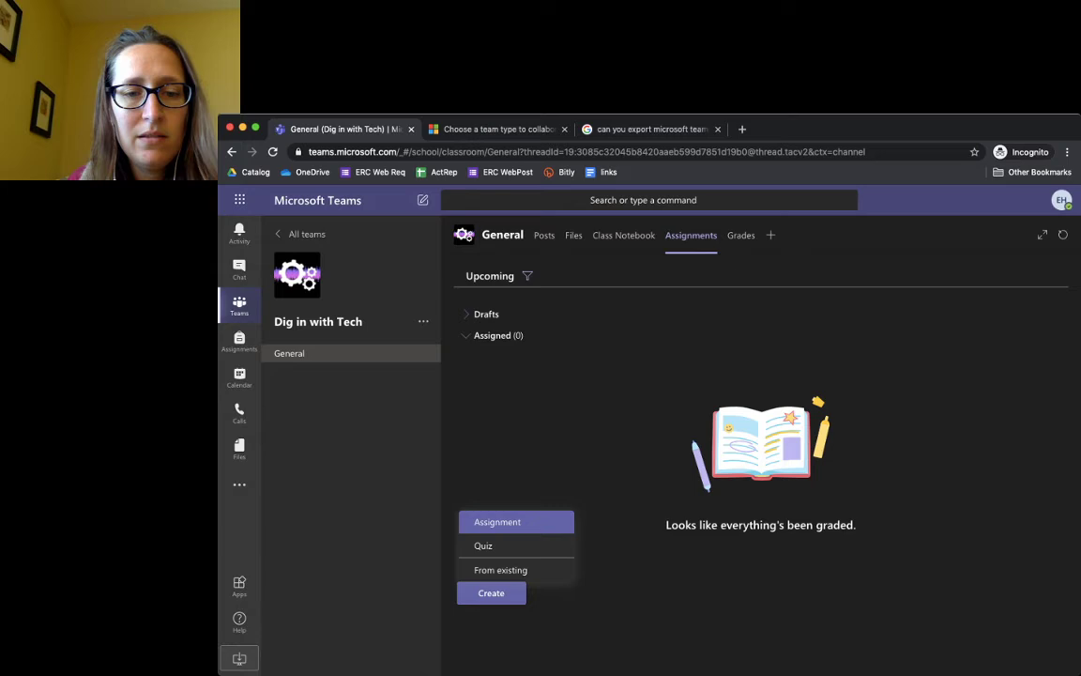
{"action": "left_click", "coordinate": [507, 522]}
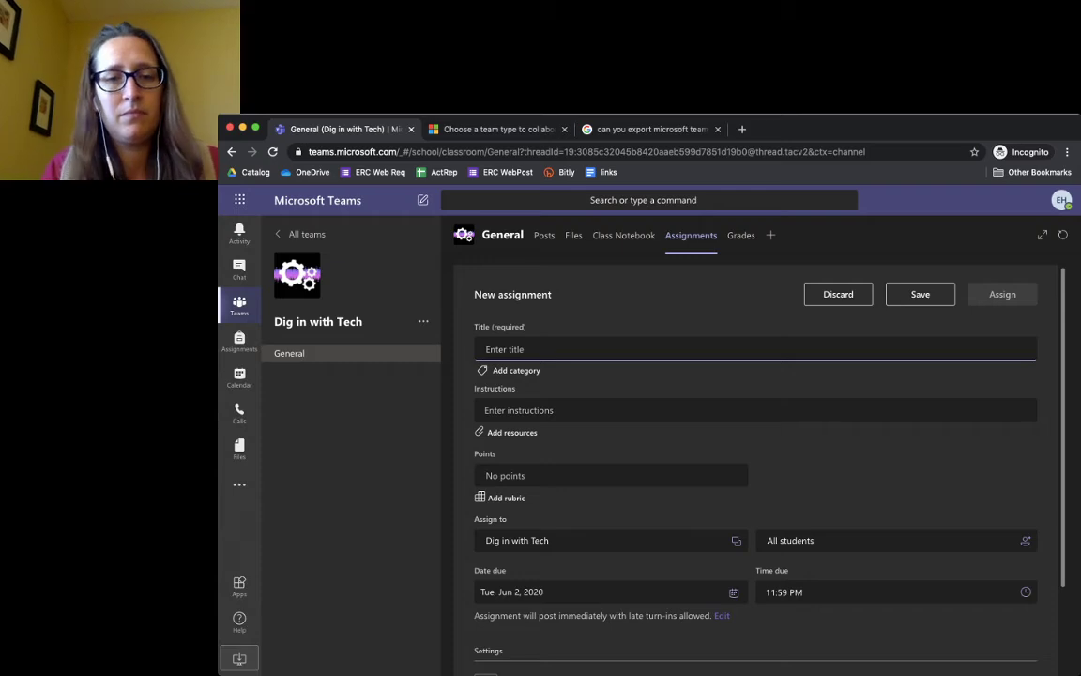
Title the assignment 'Reflection Log 1' with instructions 'Fill out the template.'
{"action": "type", "text": "Reflection "}
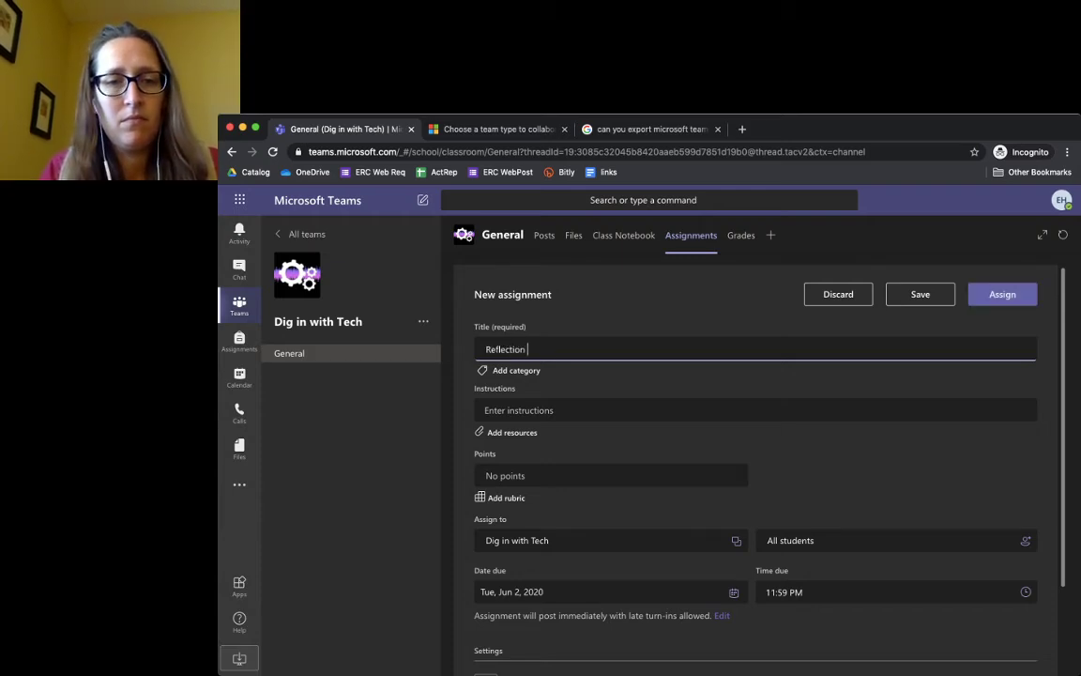
{"action": "type", "text": "Log 1"}
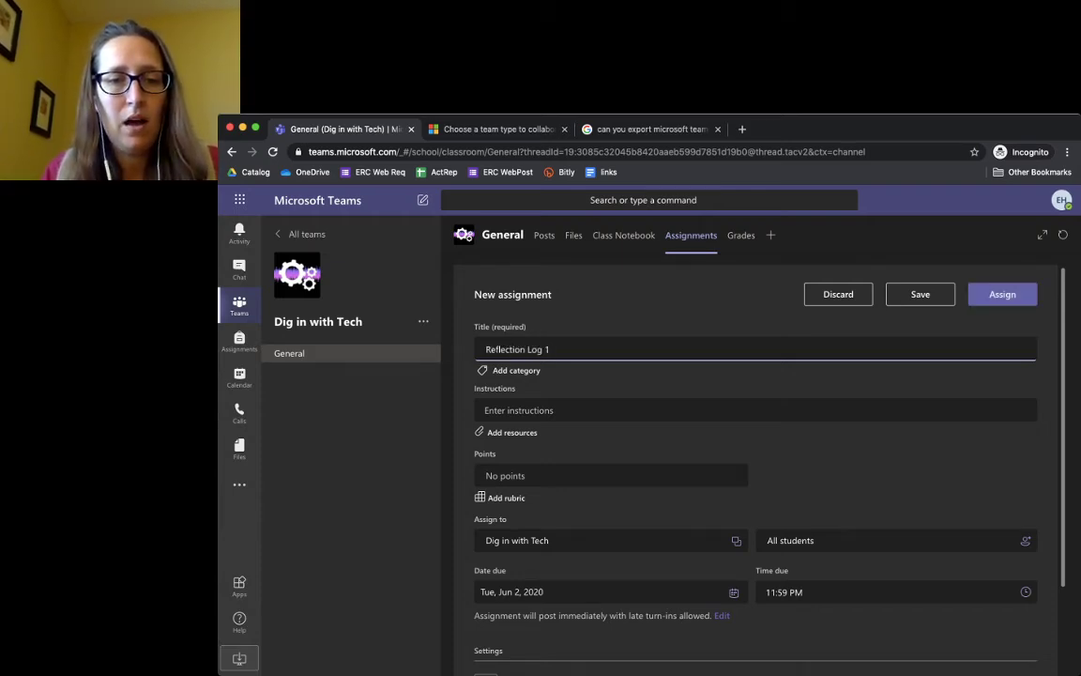
{"action": "key", "text": "Tab"}
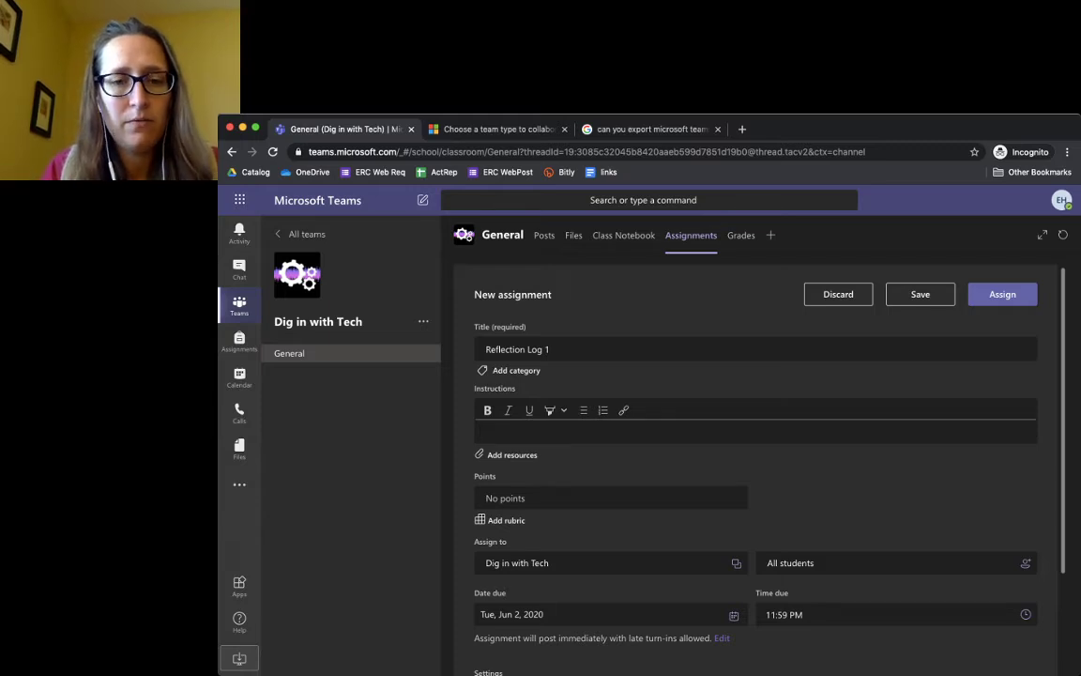
{"action": "type", "text": "Fill out t"}
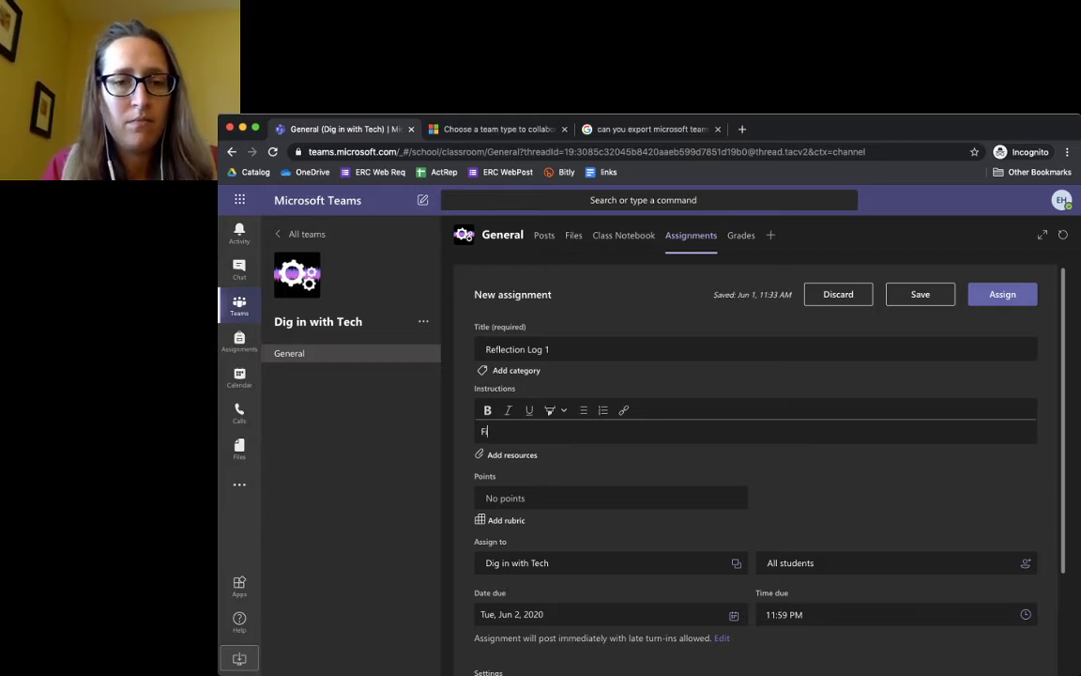
{"action": "type", "text": "he templa"}
{"action": "type", "text": "te."}
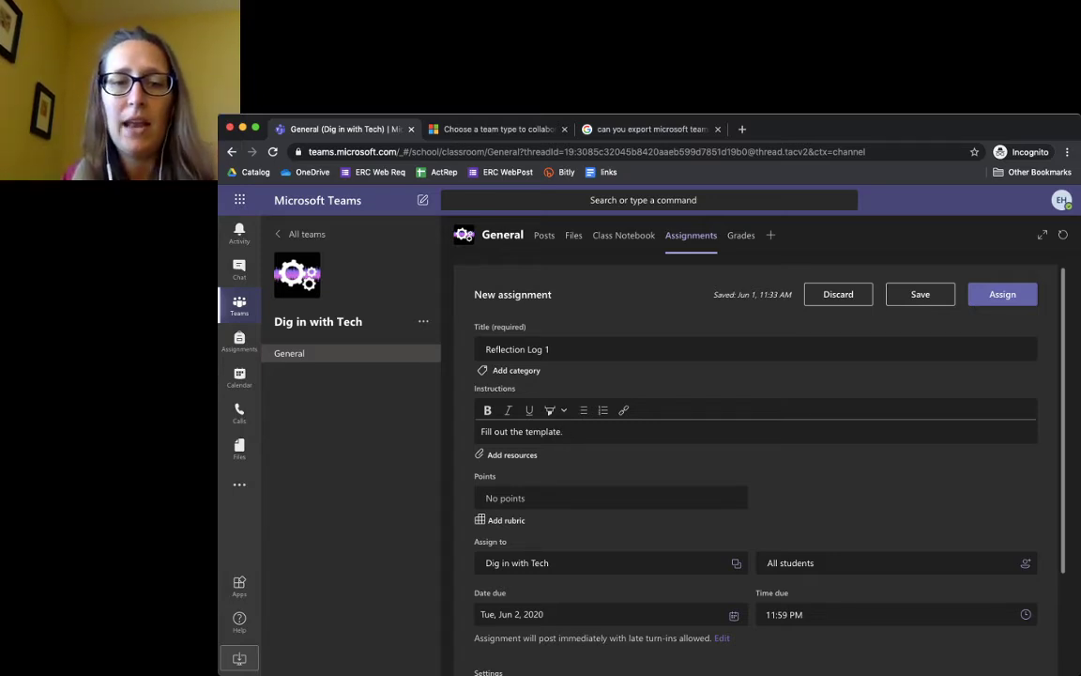
Check the Add resources dialog without attaching anything, then give the assignment 5 points
{"action": "left_click", "coordinate": [512, 454]}
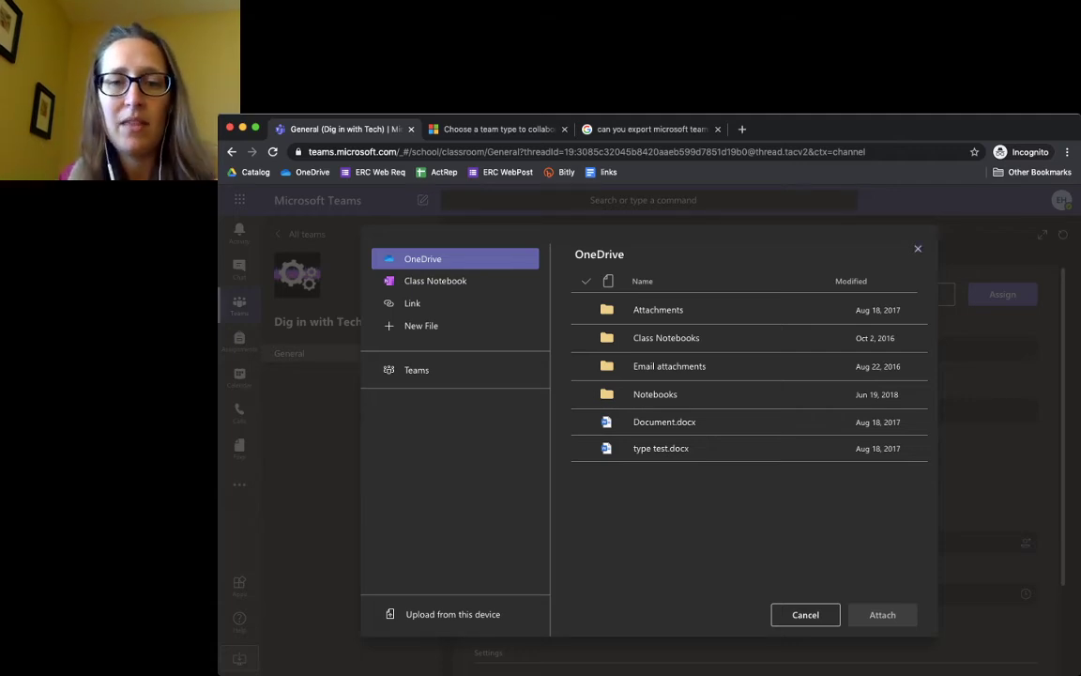
{"action": "key", "text": "Escape"}
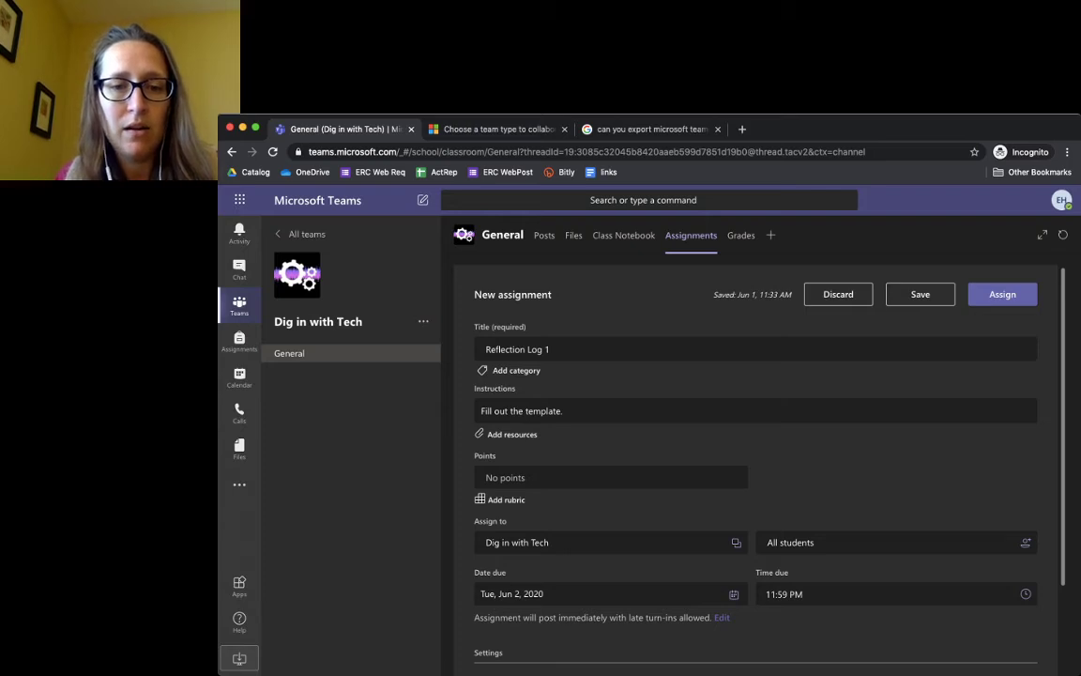
{"action": "left_click", "coordinate": [505, 476]}
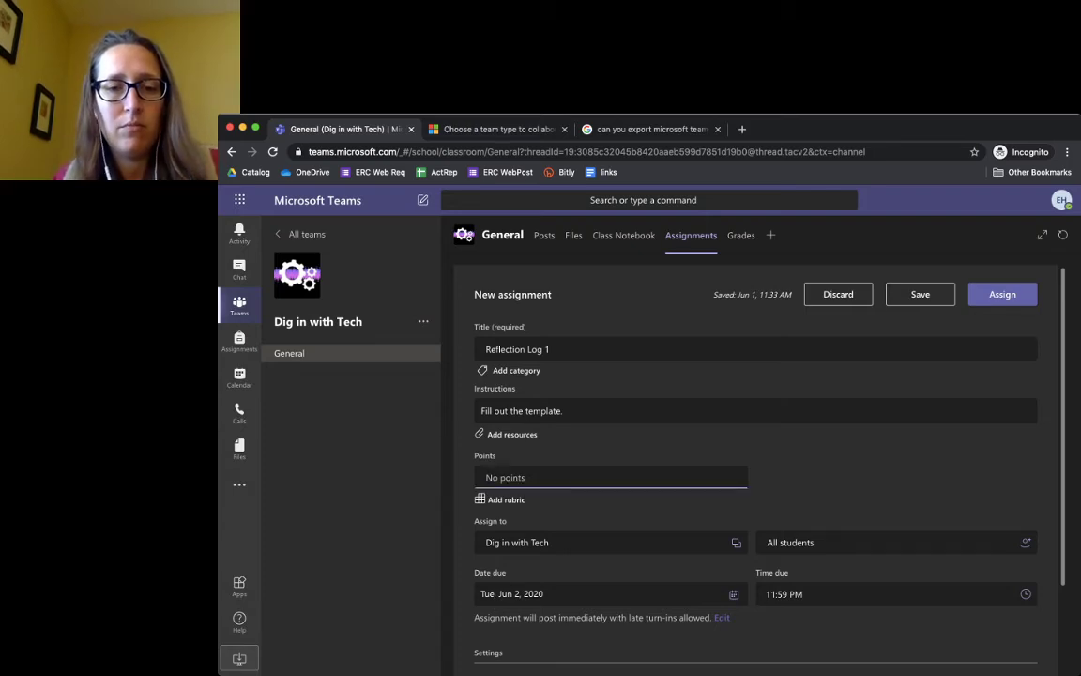
{"action": "type", "text": "5"}
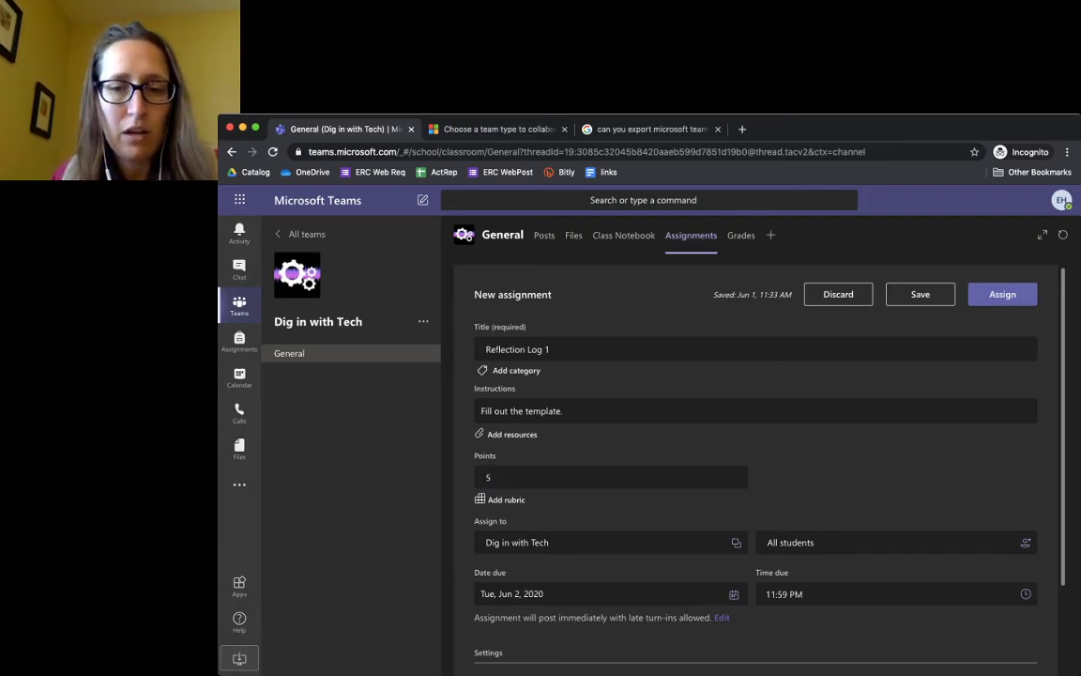
{"action": "scroll", "coordinate": [755, 469], "scroll_direction": "down", "scroll_amount": 1}
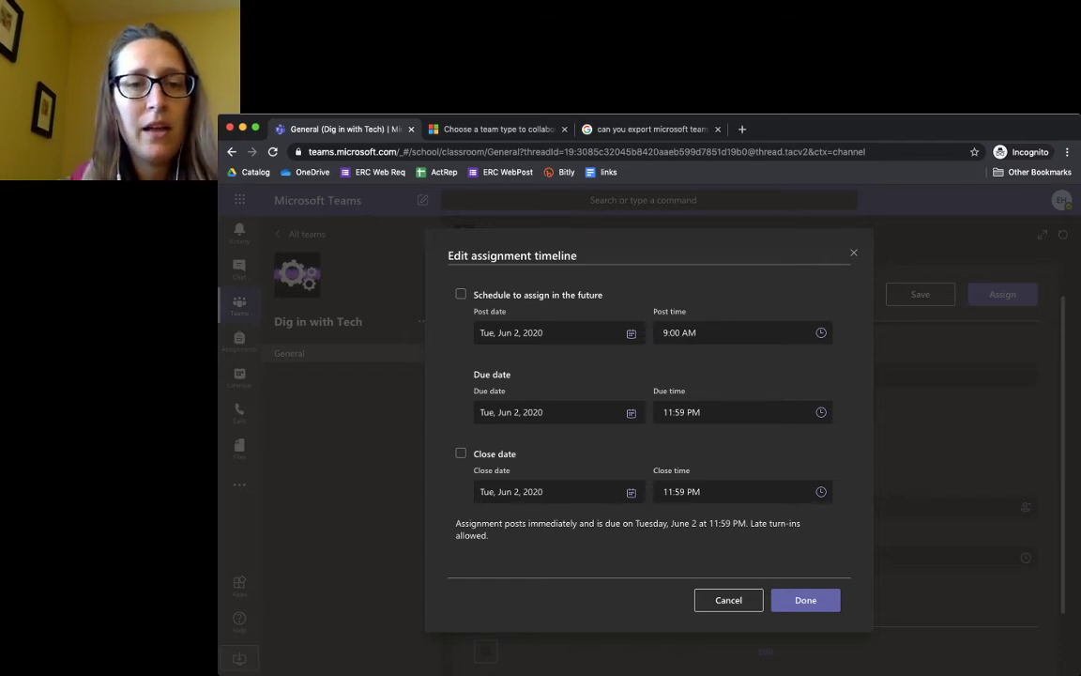
Tick 'Schedule to assign in the future' and 'Close date' in the assignment timeline
{"action": "left_click", "coordinate": [461, 294]}
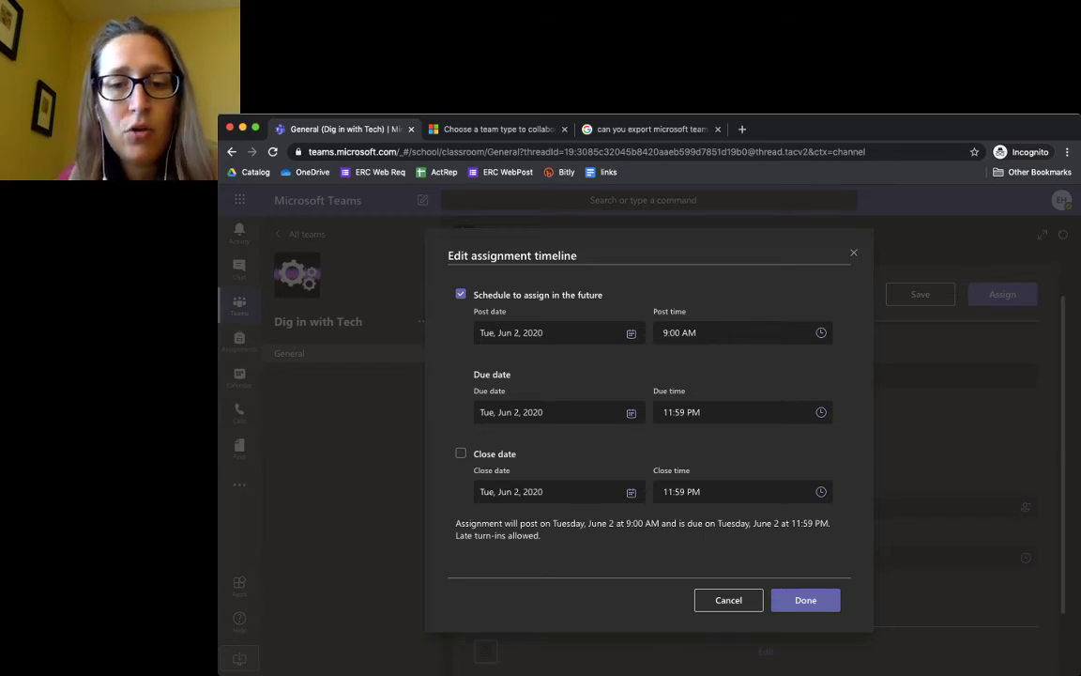
{"action": "left_click", "coordinate": [461, 454]}
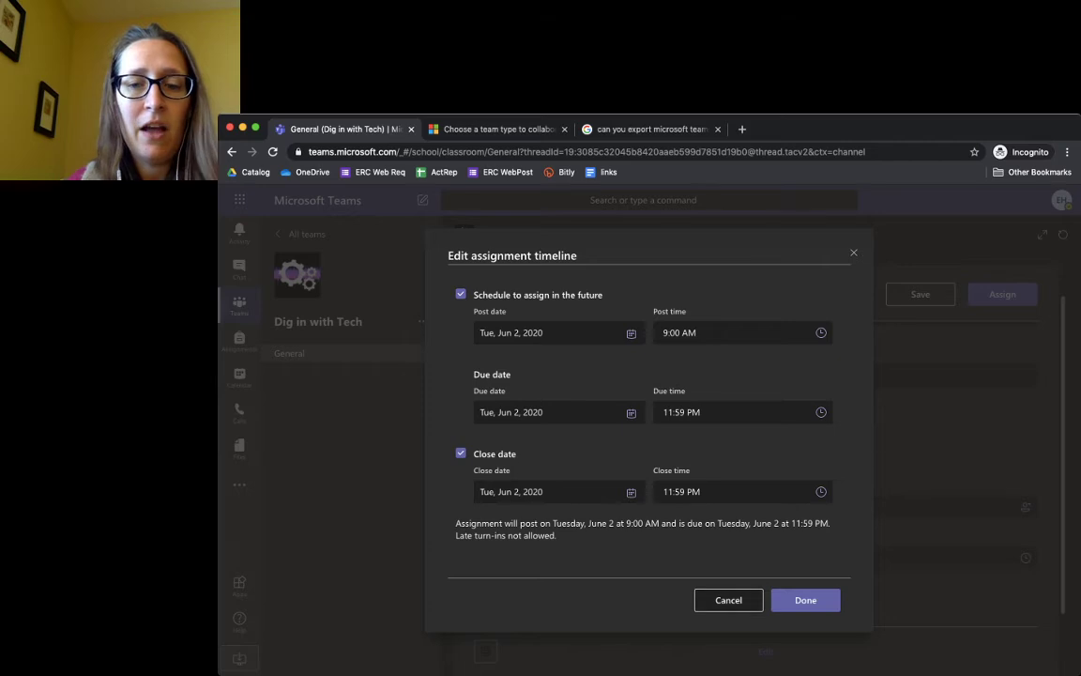
Discard the timeline changes, assign Reflection Log 1, and expand the Graded list
{"action": "key", "text": "Escape"}
{"action": "scroll", "coordinate": [751, 432], "scroll_direction": "down", "scroll_amount": 2}
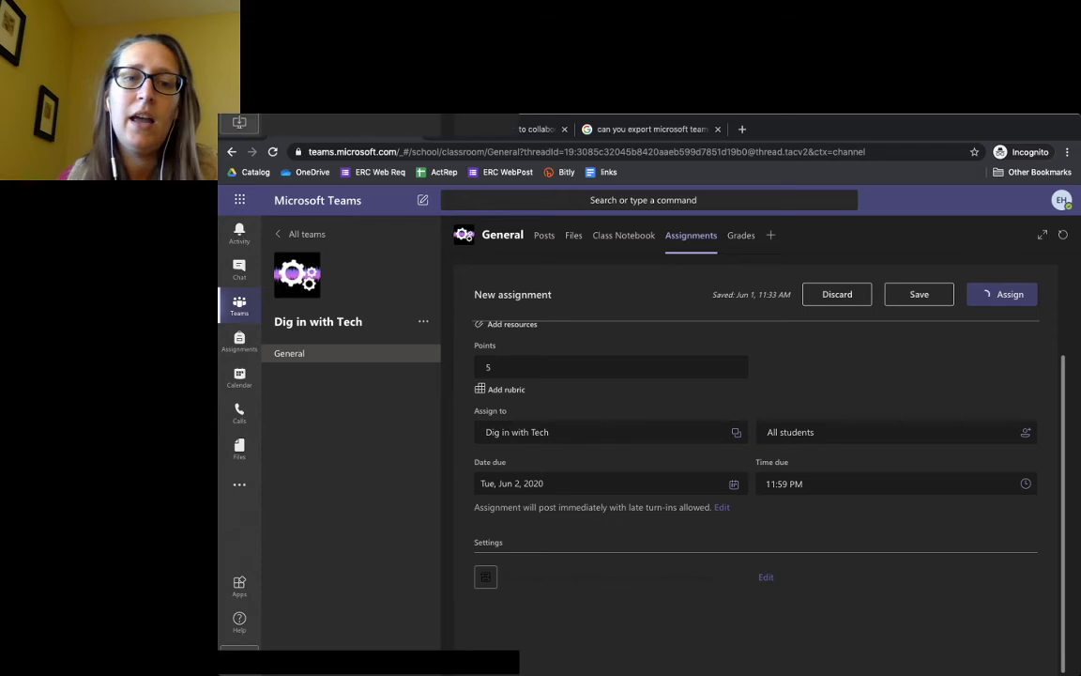
{"action": "left_click", "coordinate": [1002, 294]}
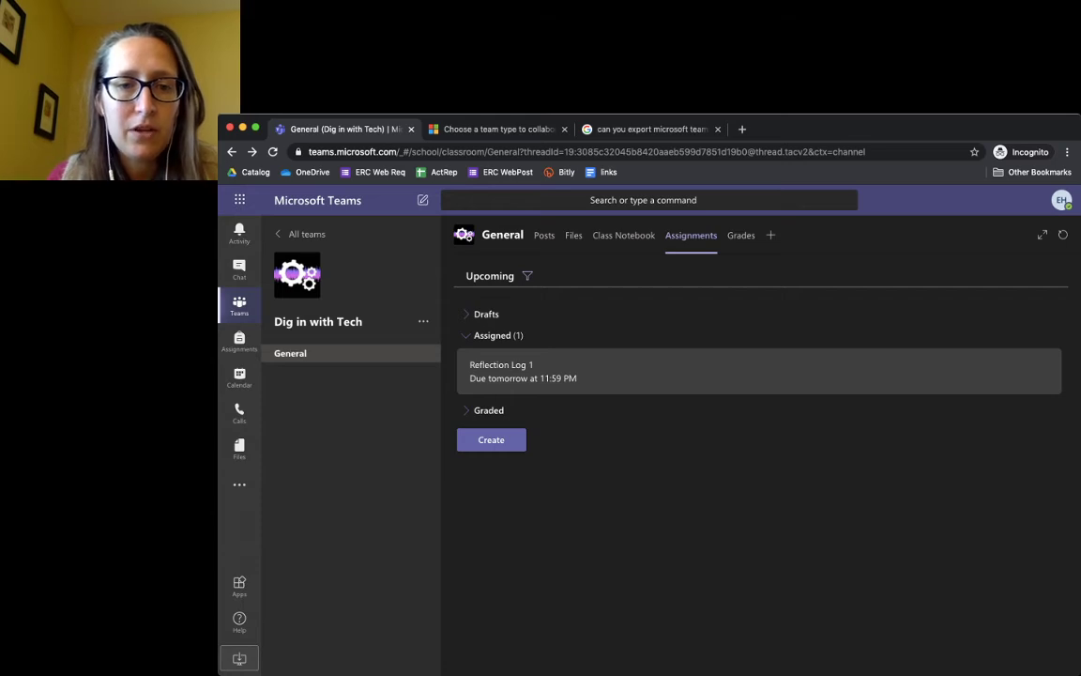
{"action": "left_click", "coordinate": [474, 410]}
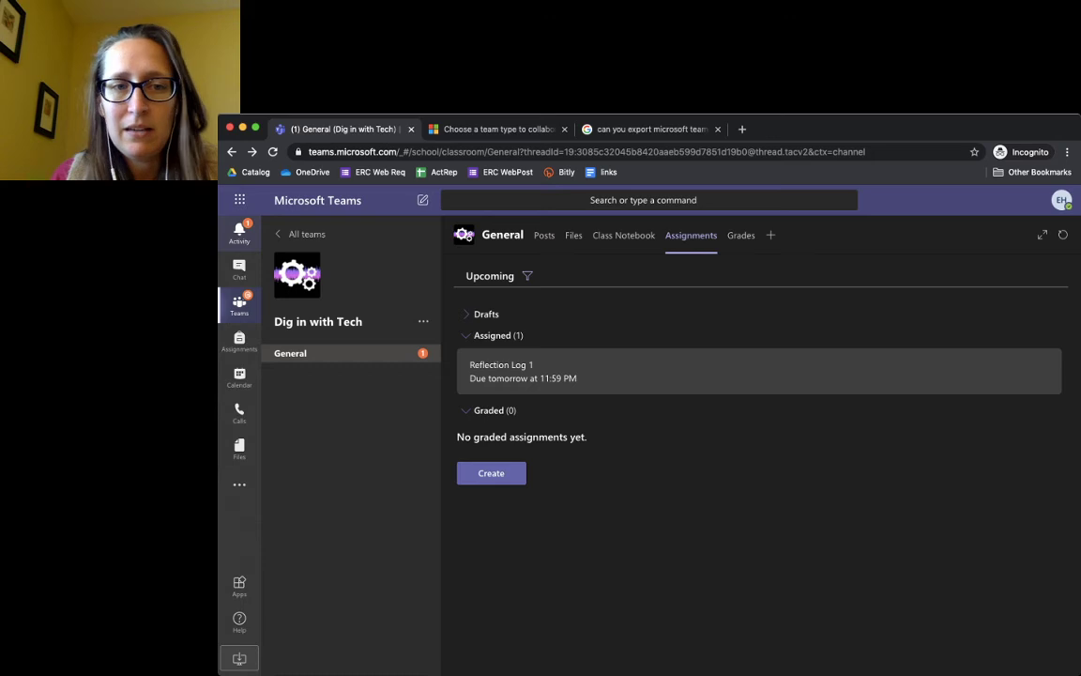
Open Reflection Log 1's details from its Activity feed notification
{"action": "left_click", "coordinate": [239, 231]}
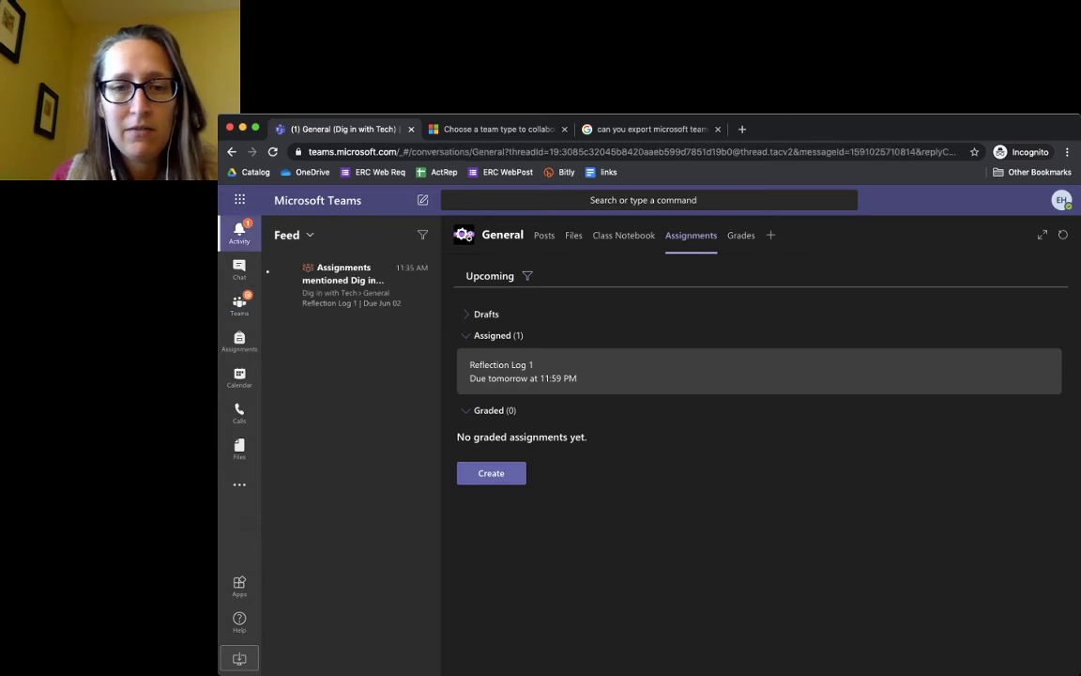
{"action": "left_click", "coordinate": [342, 280]}
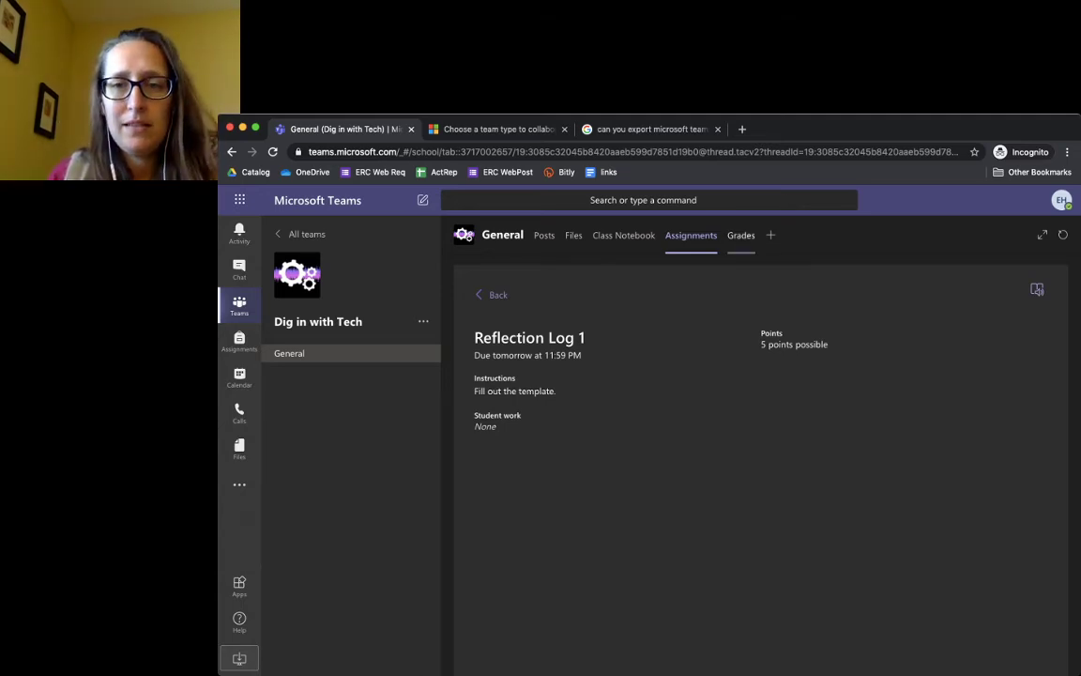
From the Grades view, open Add a tab on General and search the apps for 'flip'
{"action": "left_click", "coordinate": [740, 235]}
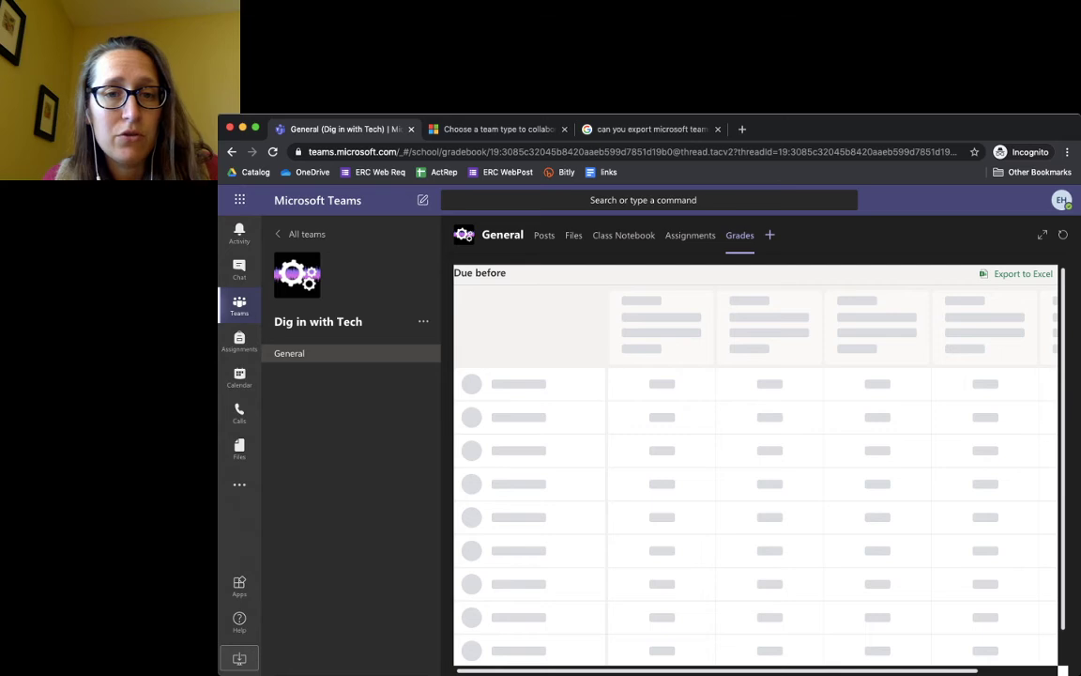
{"action": "left_click", "coordinate": [769, 235]}
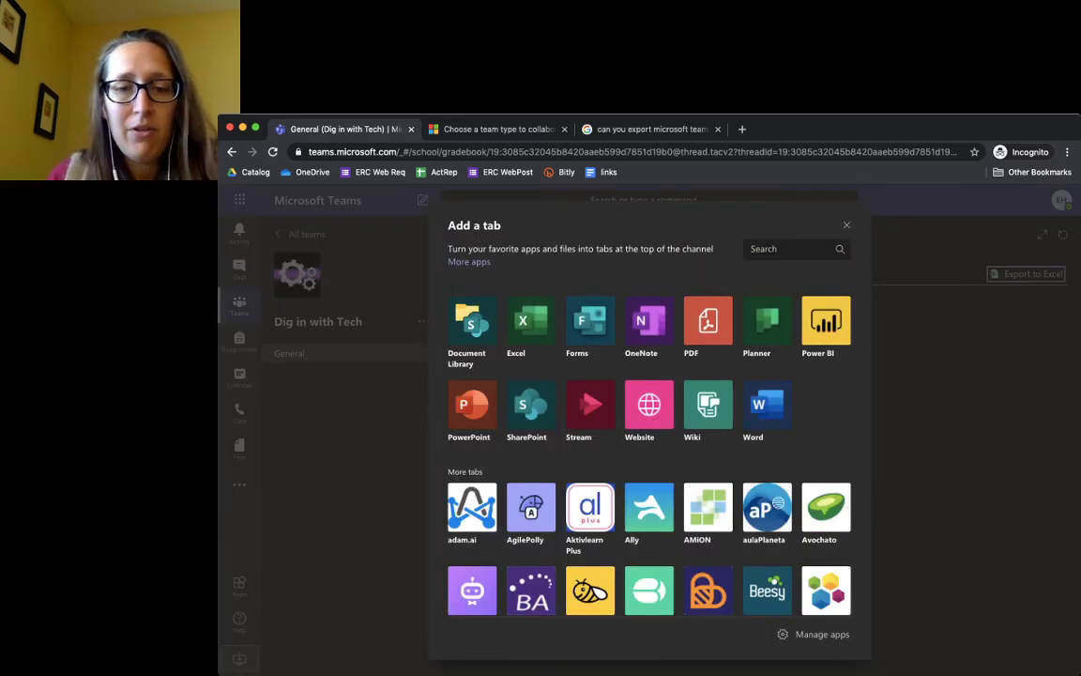
{"action": "scroll", "coordinate": [648, 441], "scroll_direction": "down", "scroll_amount": 1}
{"action": "scroll", "coordinate": [648, 441], "scroll_direction": "down", "scroll_amount": 10}
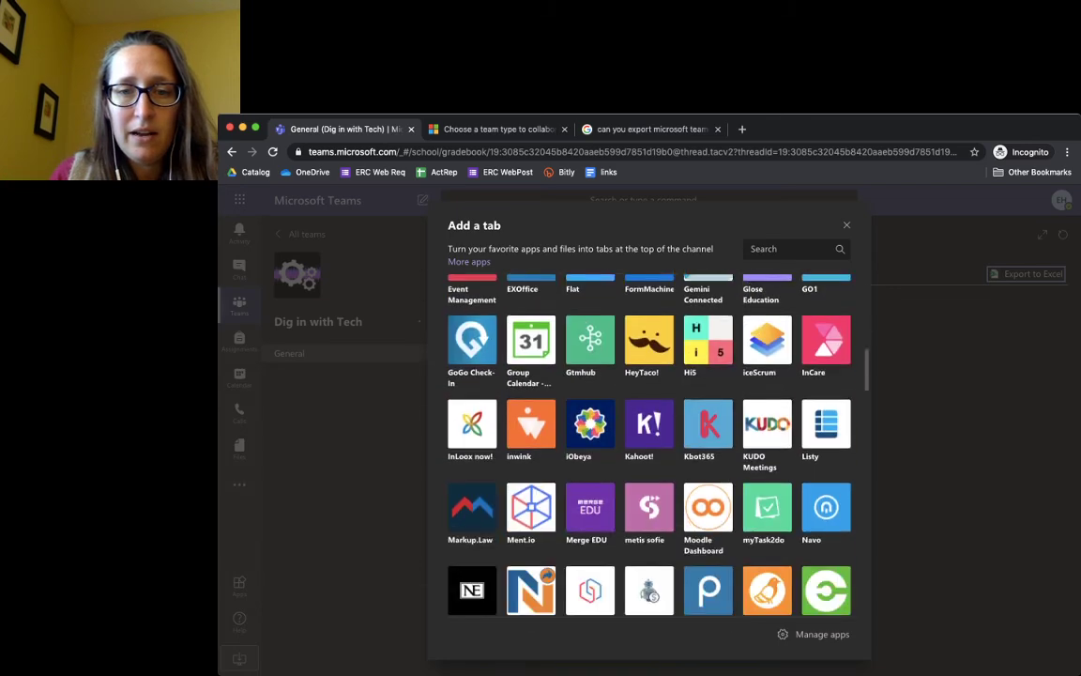
{"action": "scroll", "coordinate": [648, 445], "scroll_direction": "down", "scroll_amount": 10}
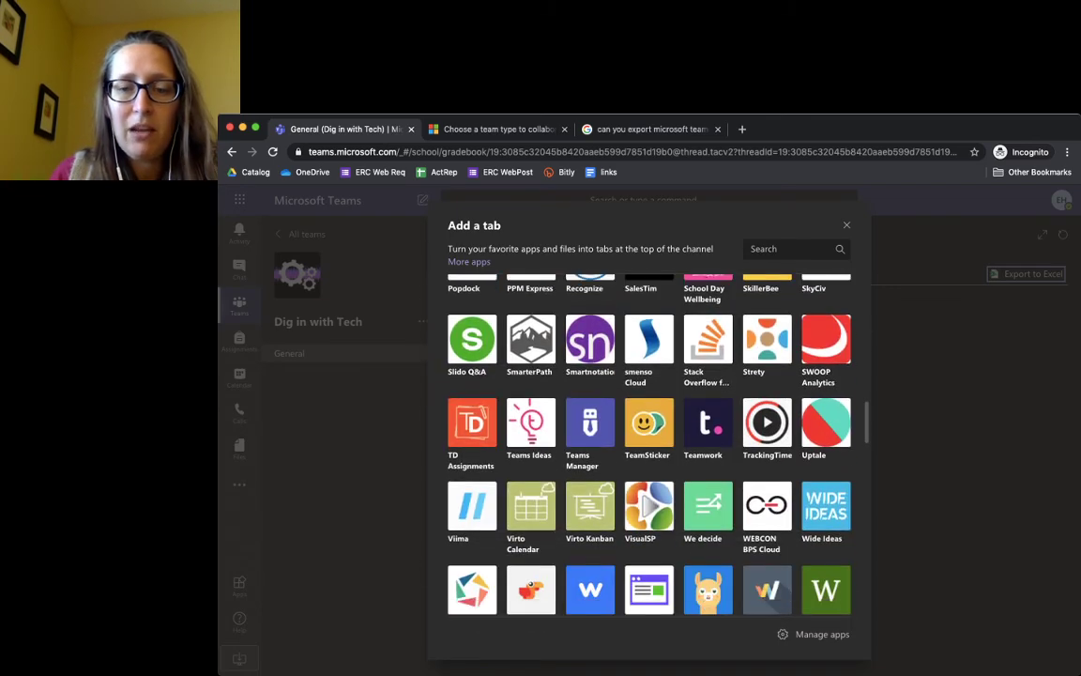
{"action": "scroll", "coordinate": [648, 446], "scroll_direction": "down", "scroll_amount": 4}
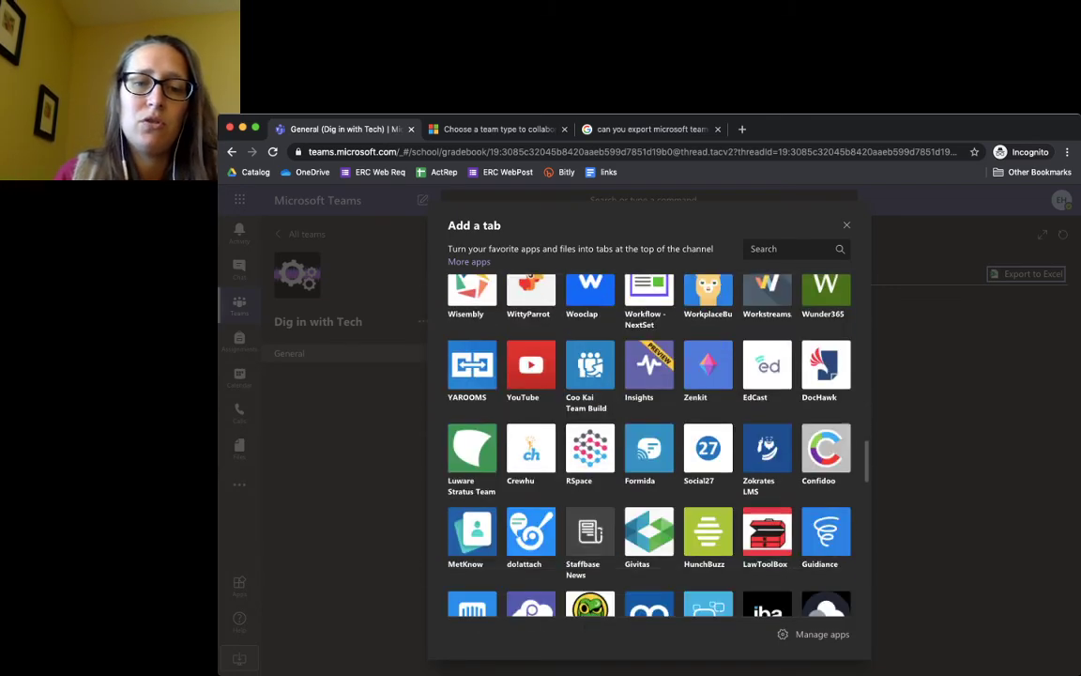
{"action": "scroll", "coordinate": [647, 445], "scroll_direction": "down", "scroll_amount": 10}
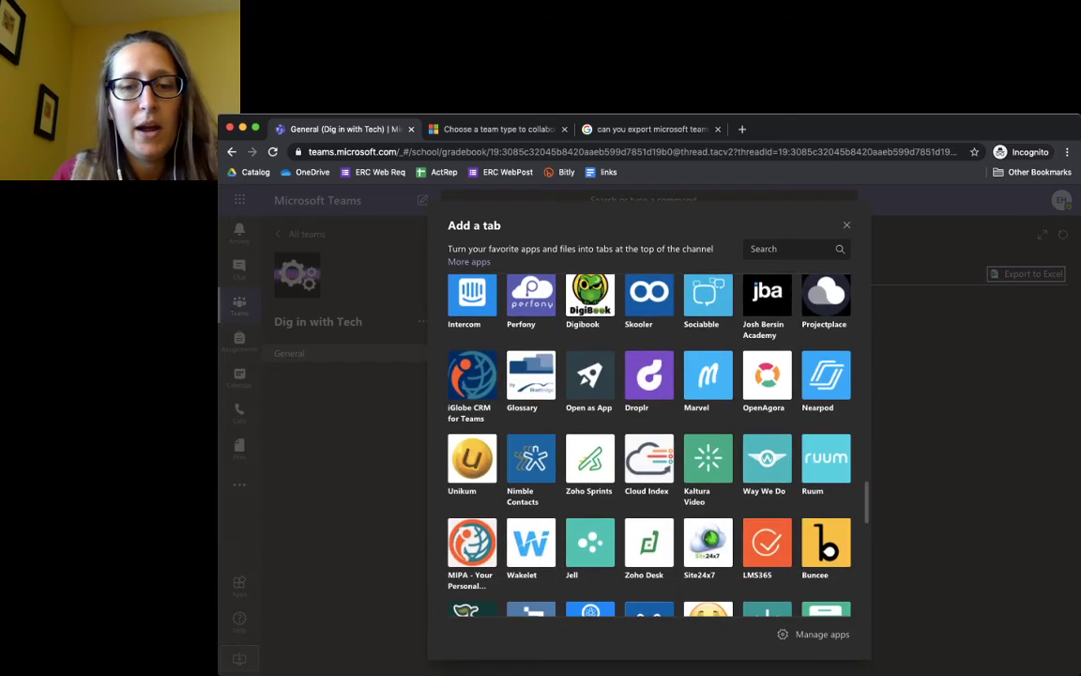
{"action": "scroll", "coordinate": [648, 446], "scroll_direction": "down", "scroll_amount": 1}
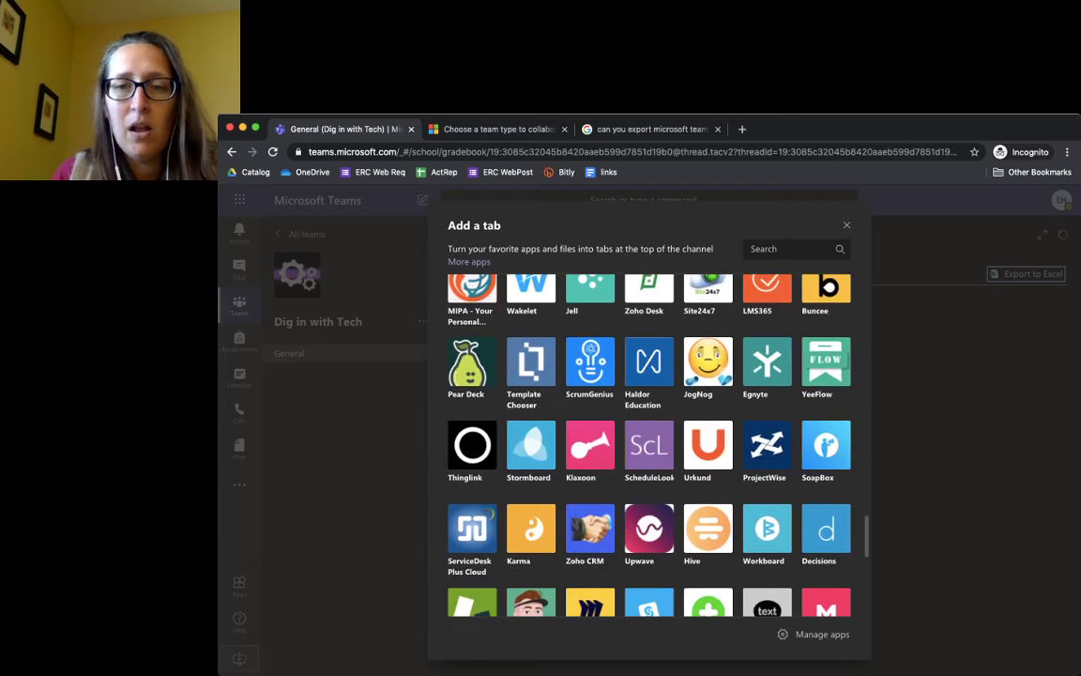
{"action": "scroll", "coordinate": [647, 446], "scroll_direction": "down", "scroll_amount": 5}
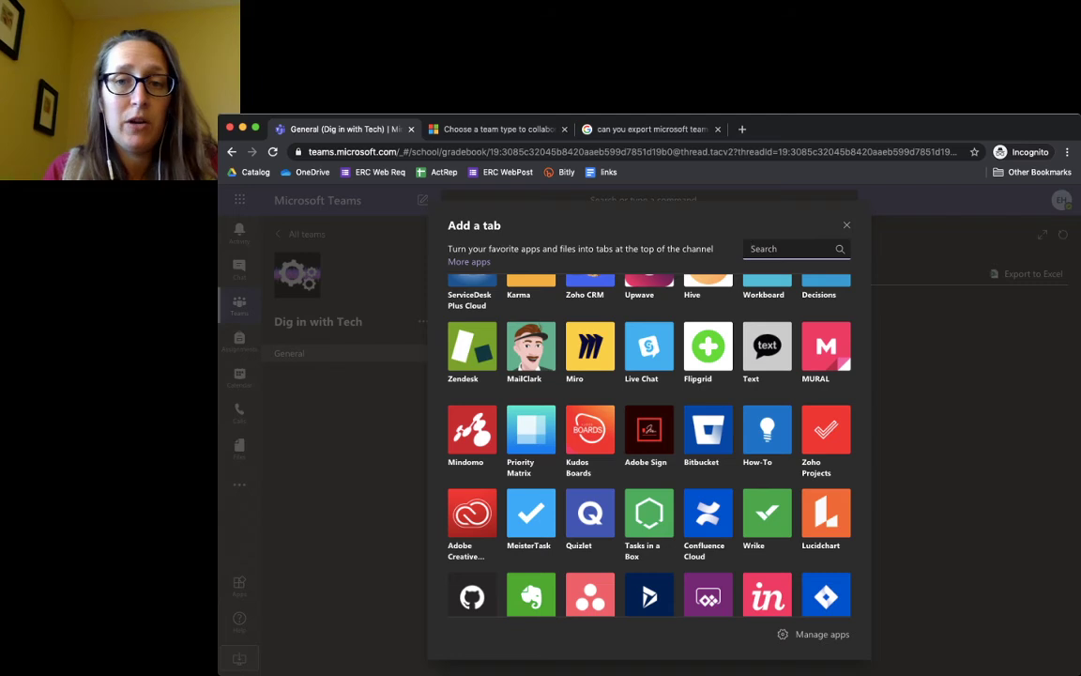
{"action": "left_click", "coordinate": [789, 249]}
{"action": "type", "text": "flip"}
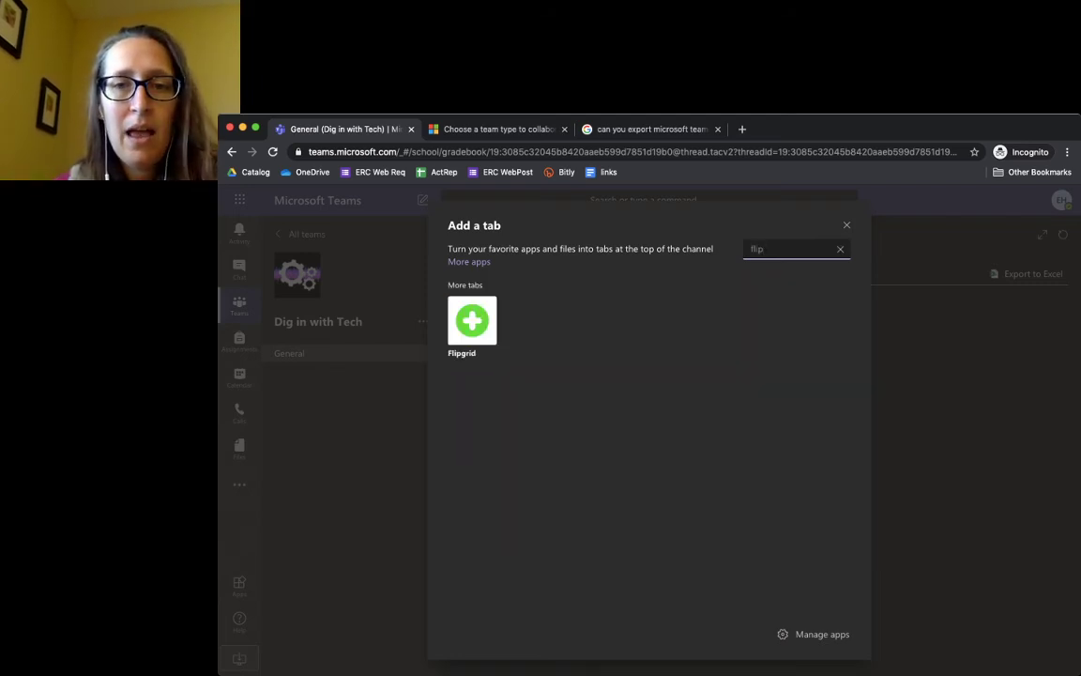
{"action": "left_click", "coordinate": [472, 324]}
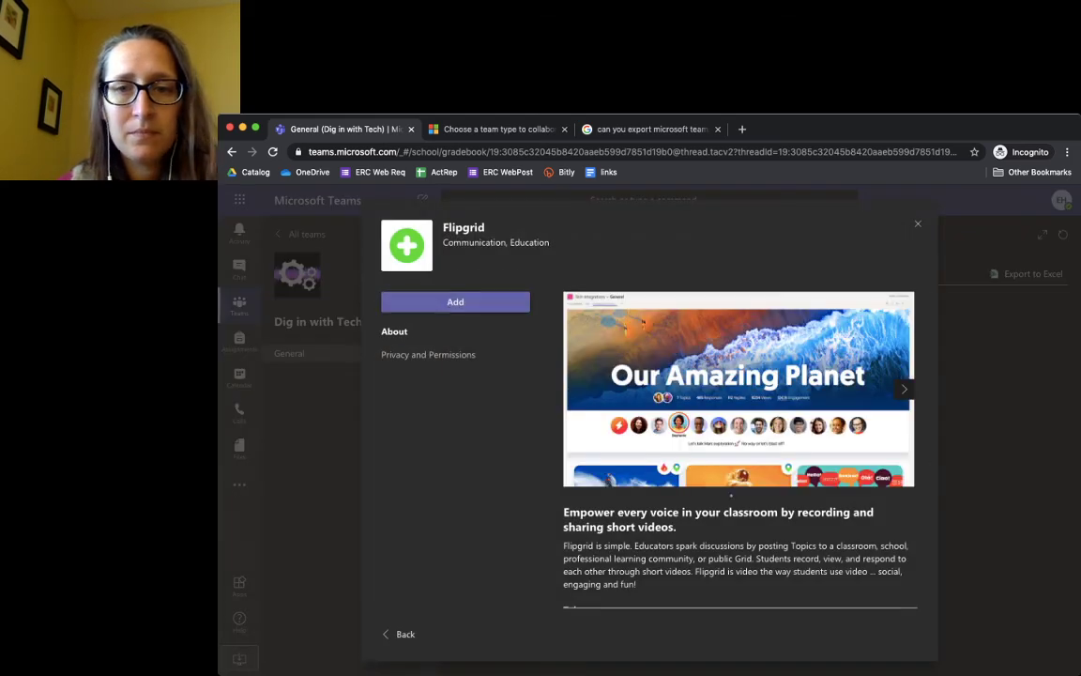
{"action": "key", "text": "Escape"}
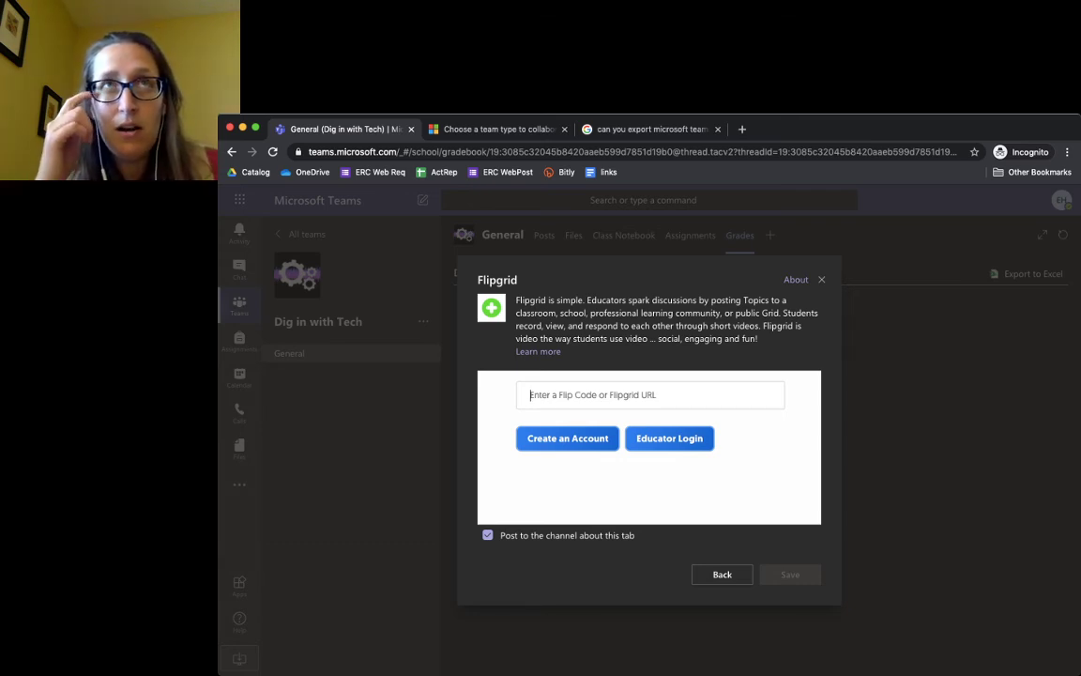
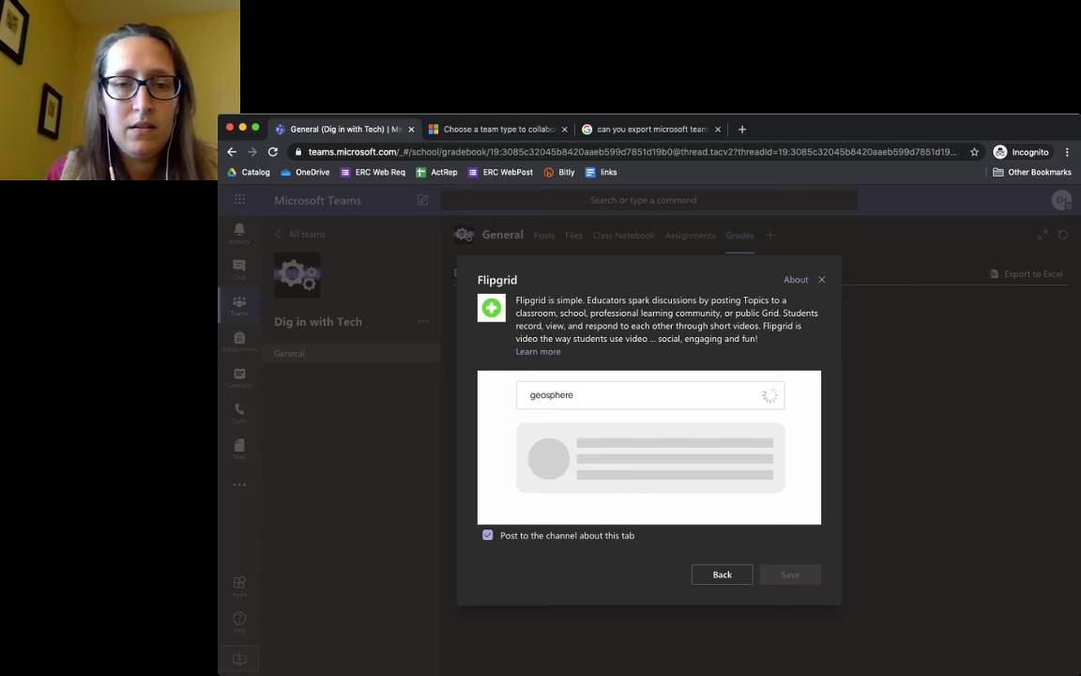
{"action": "key", "text": "Return"}
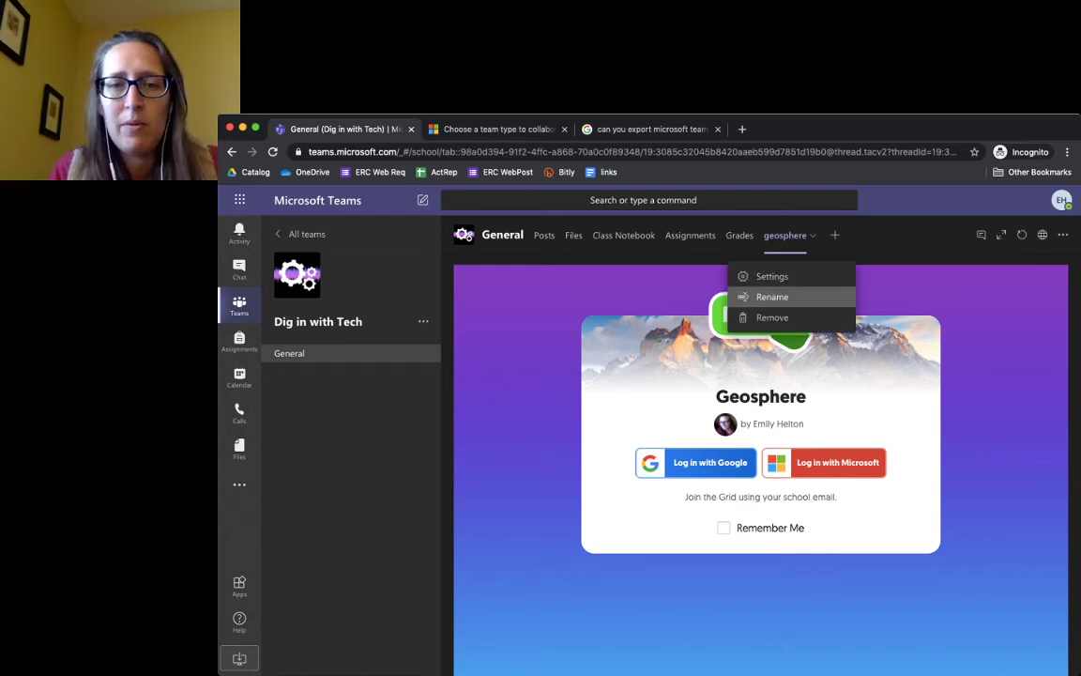
{"action": "left_click", "coordinate": [771, 296]}
{"action": "type", "text": "Flip"}
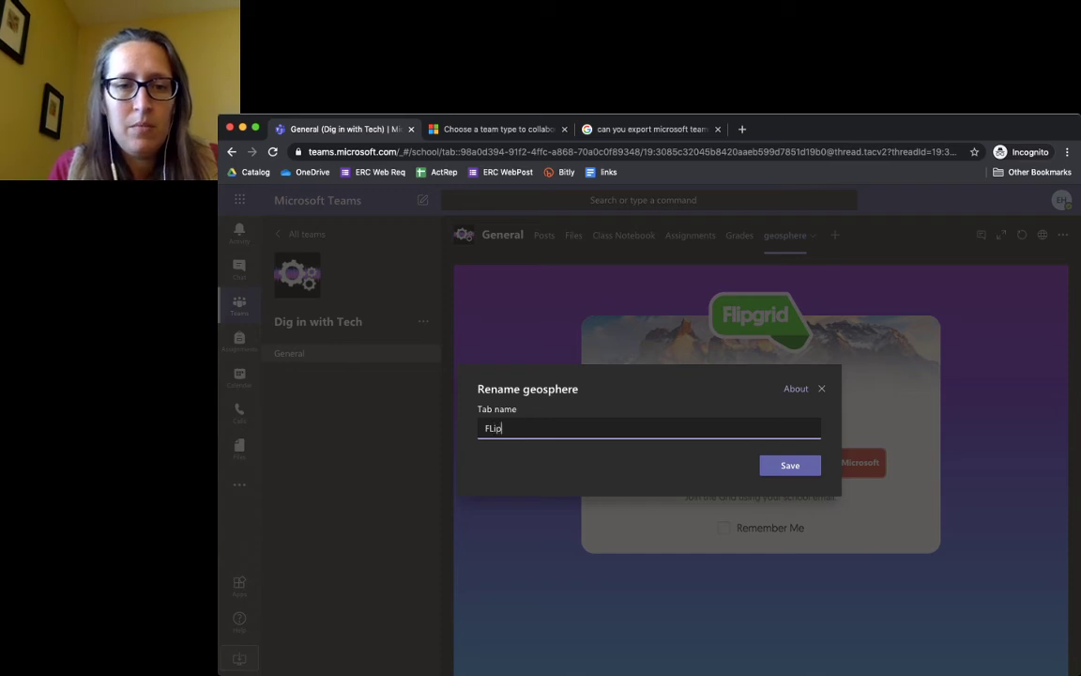
{"action": "key", "text": "BackSpace"}
{"action": "key", "text": "BackSpace"}
{"action": "type", "text": "ipgrid"}
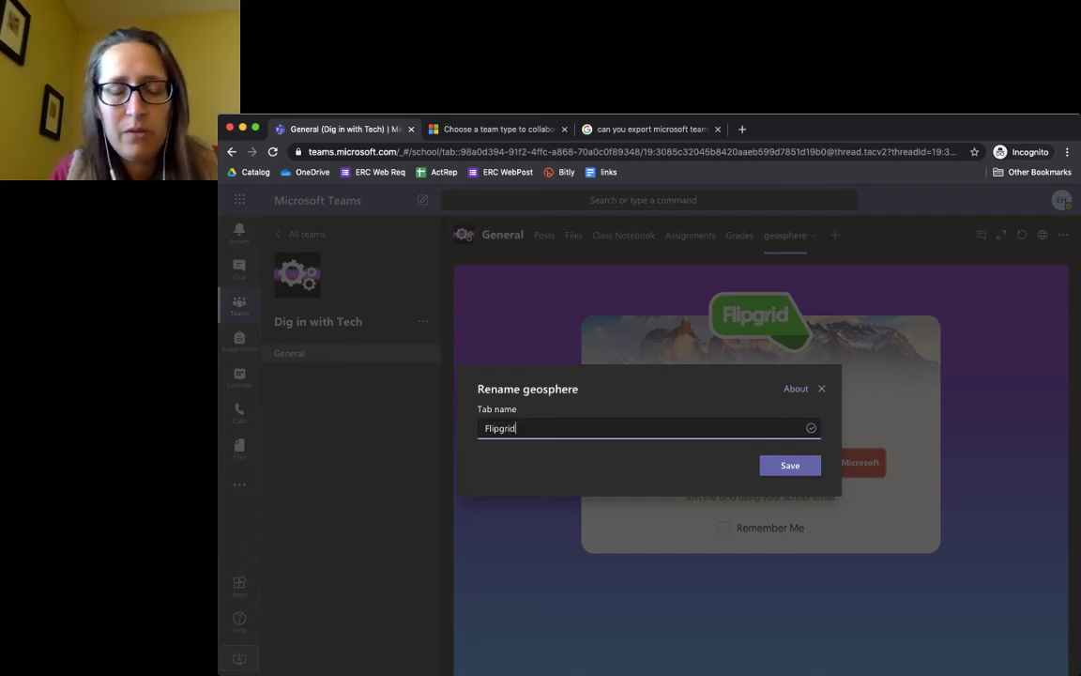
{"action": "key", "text": "Return"}
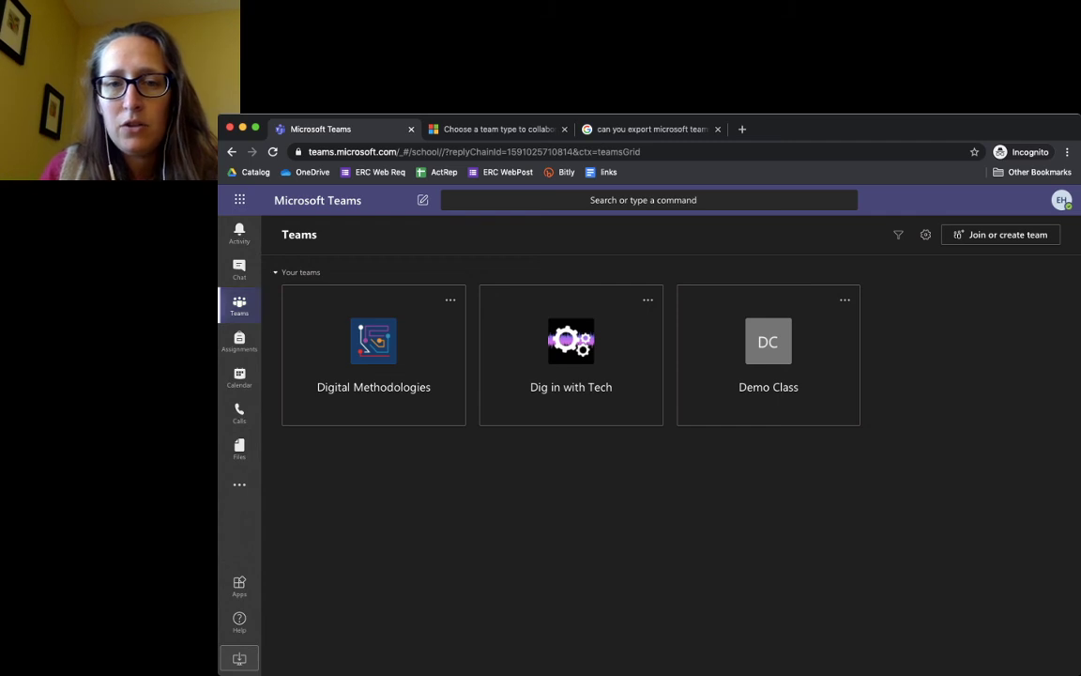
Choose Add channel from the Dig in with Tech team's options menu
{"action": "left_click", "coordinate": [648, 299]}
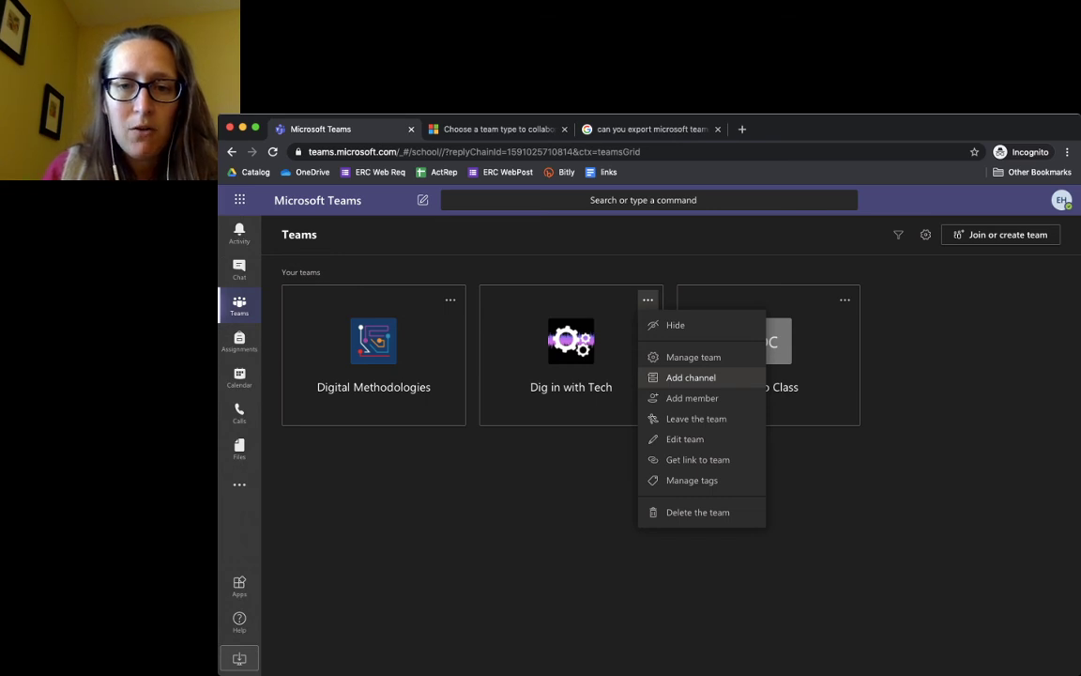
{"action": "left_click", "coordinate": [691, 378]}
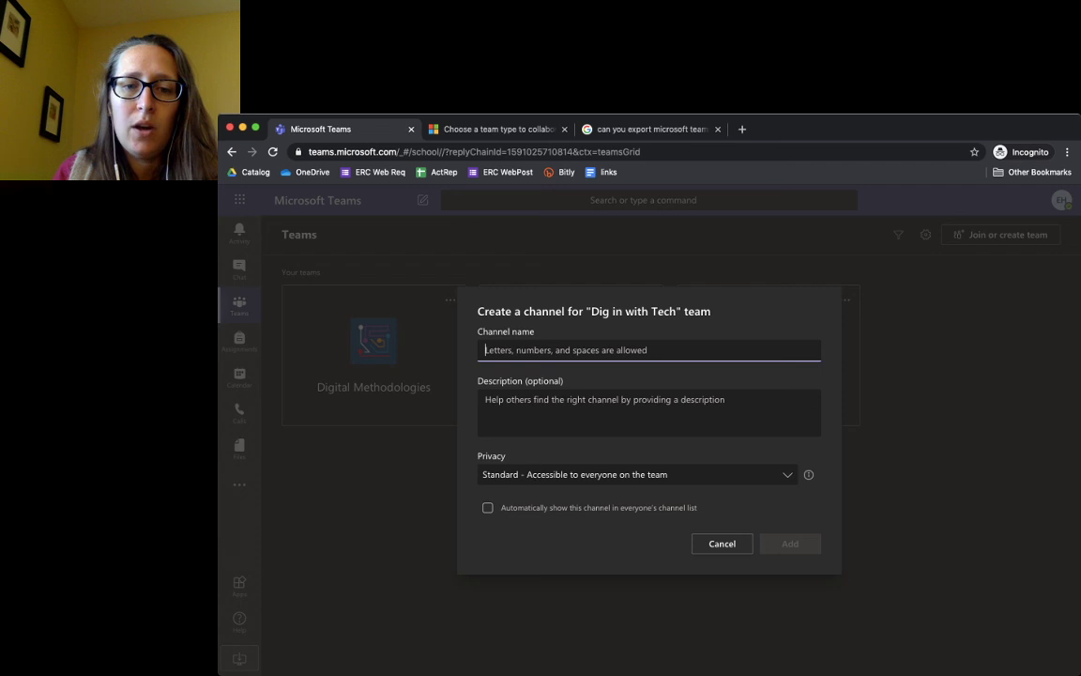
Set the new channel's privacy to Private, then cancel the Create a channel dialog
{"action": "left_click", "coordinate": [638, 474]}
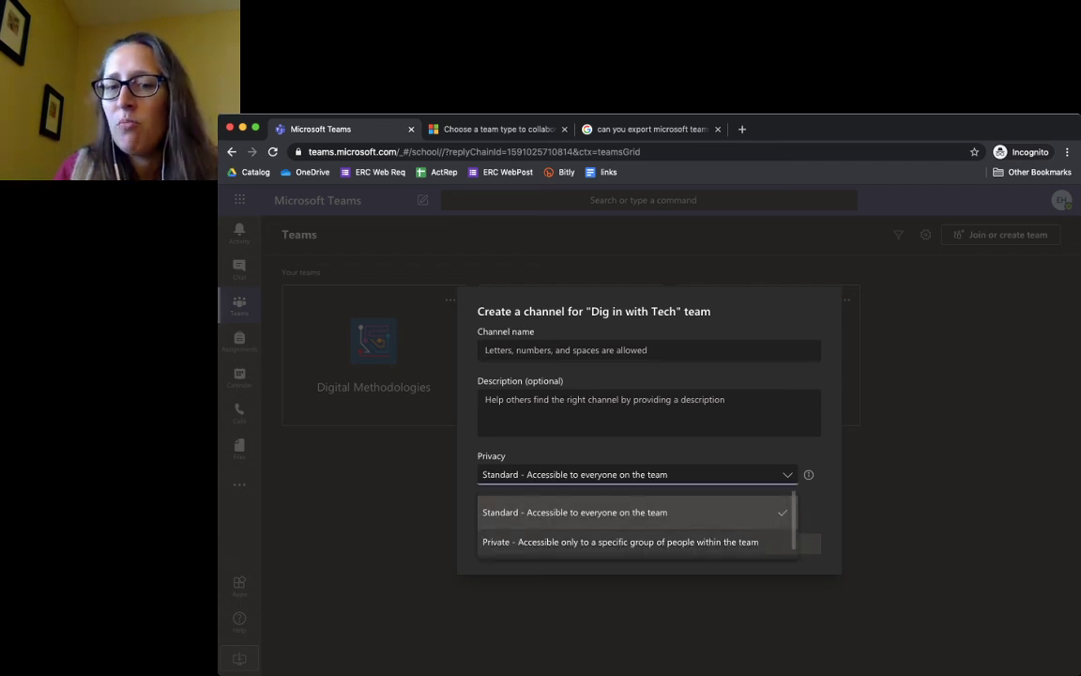
{"action": "key", "text": "Down"}
{"action": "key", "text": "Return"}
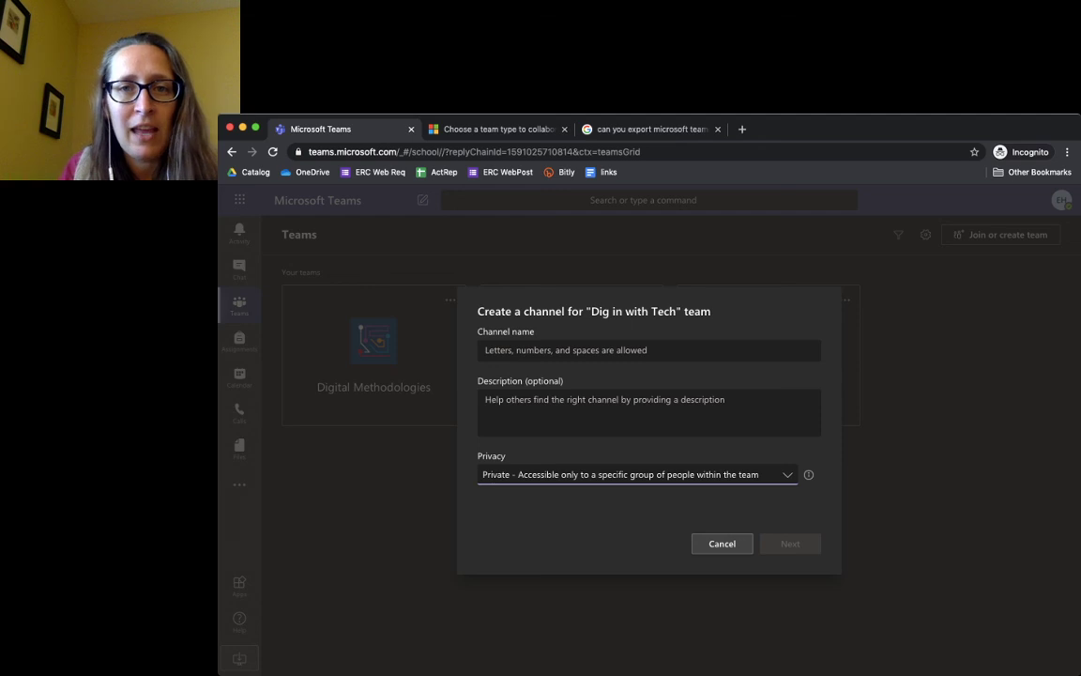
{"action": "left_click", "coordinate": [721, 543]}
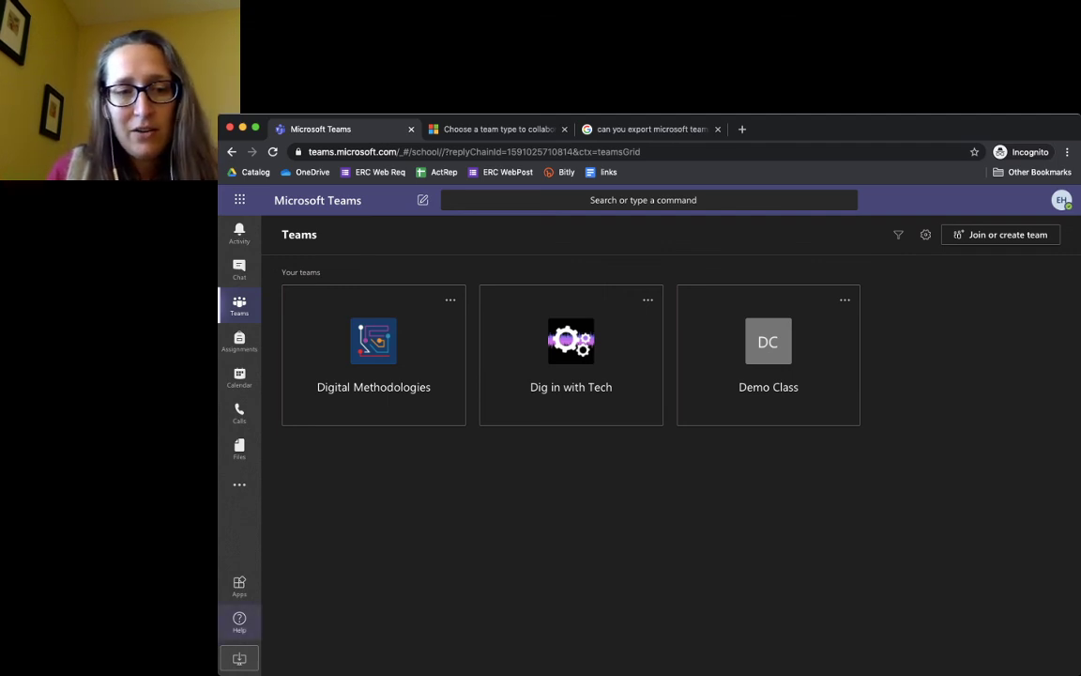
Open the Help menu from the left rail
{"action": "left_click", "coordinate": [240, 619]}
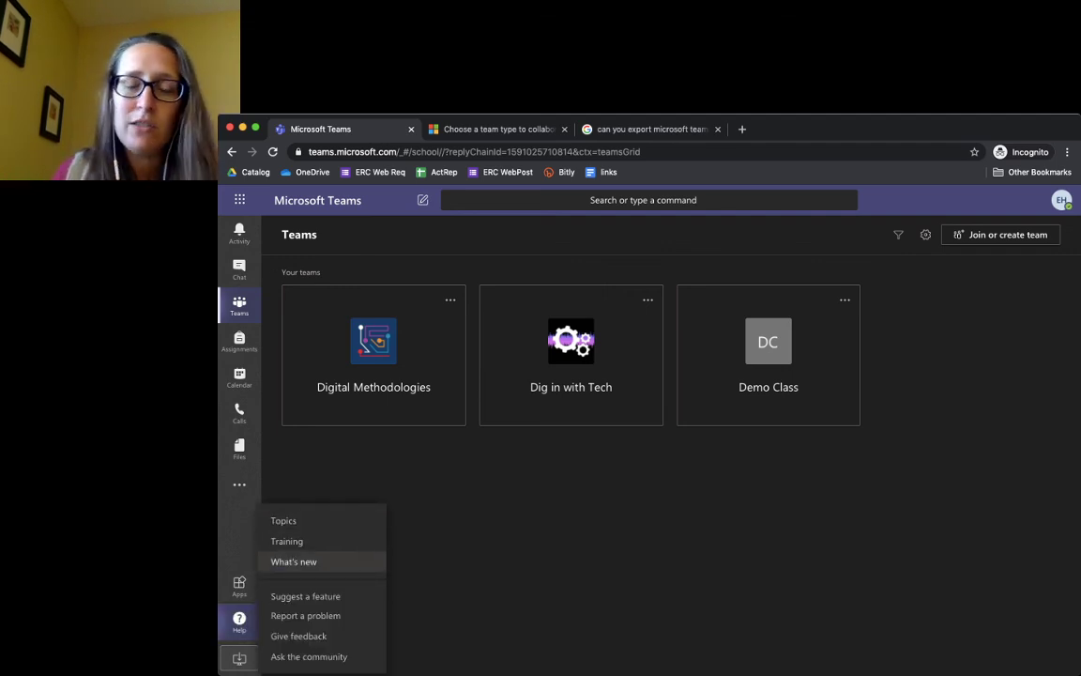